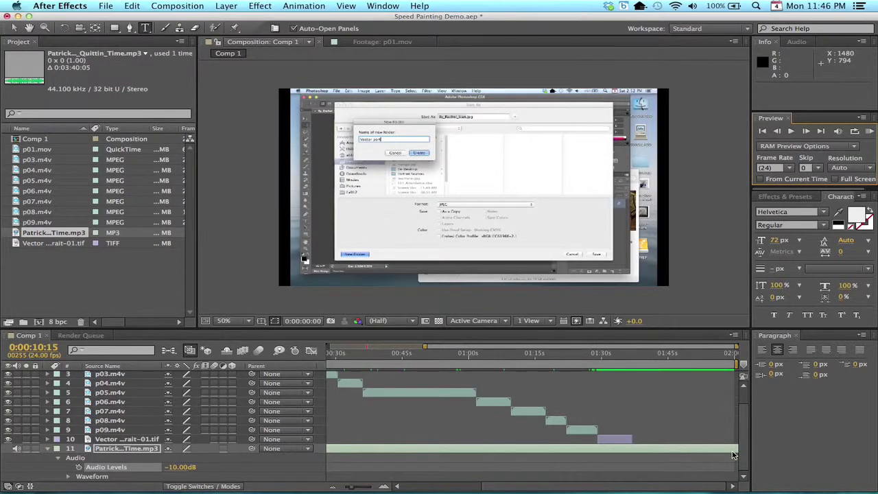
Collapse the MP3 layer's Audio properties and add a new text layer to Comp 1
click(48, 449)
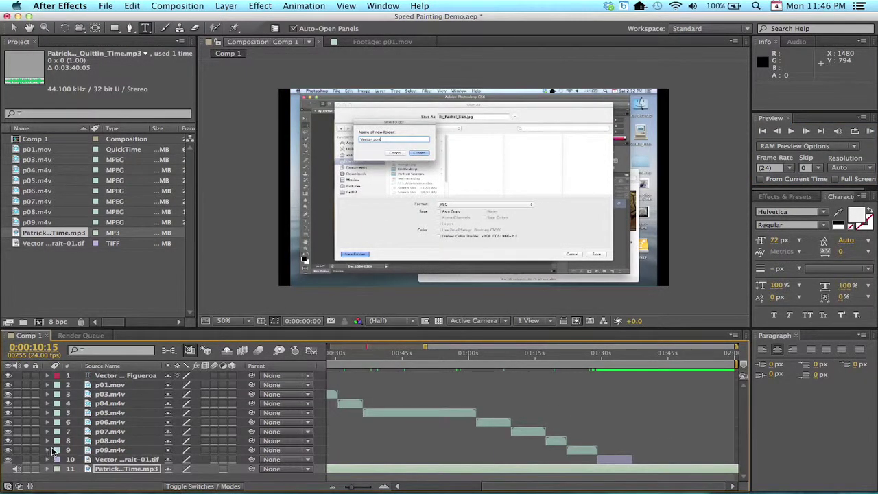
click(233, 5)
mouse_move(240, 20)
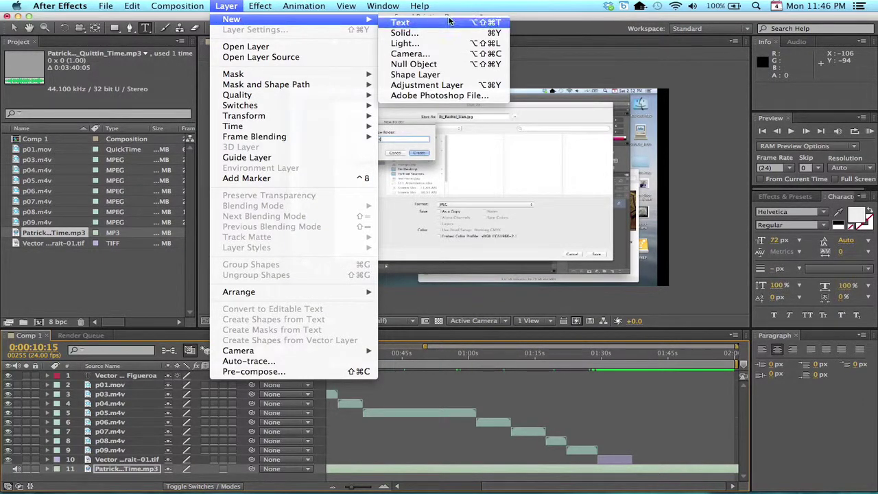
click(448, 23)
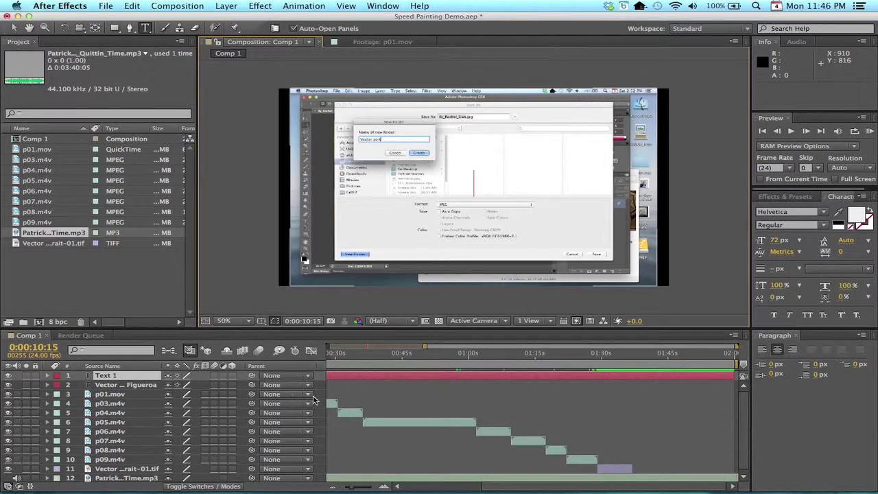
Drag the text layer's in-point to about 1:37 and park the playhead near 1:37
scroll(356, 383, left, 5)
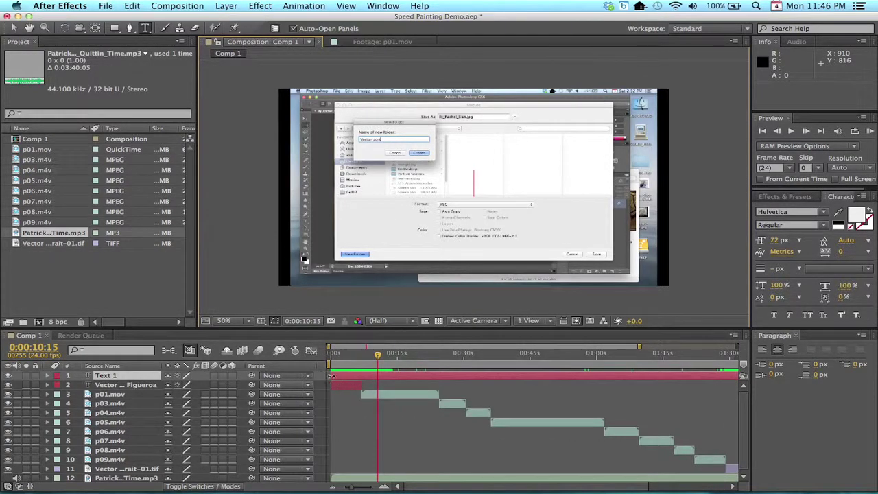
drag(331, 376, 632, 388)
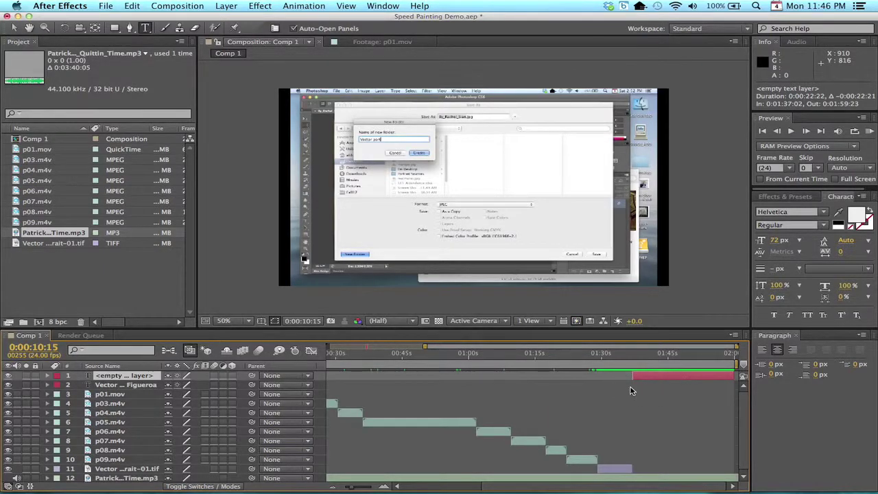
click(644, 356)
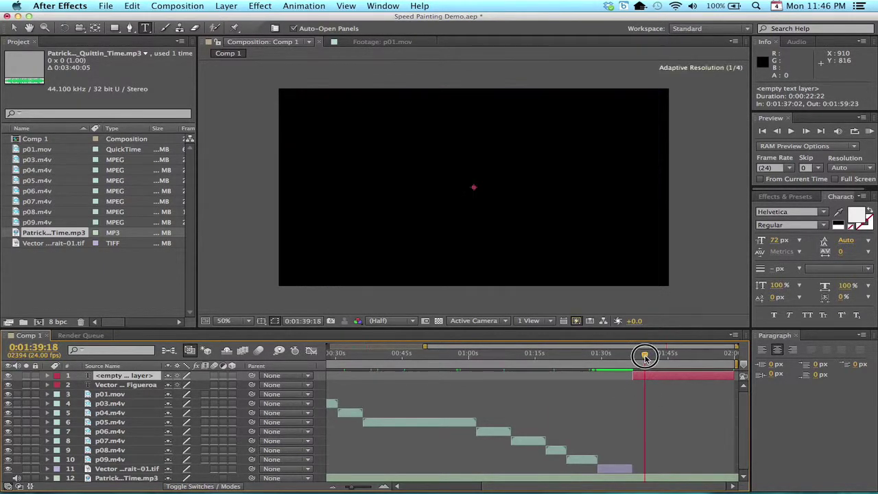
drag(644, 356, 635, 359)
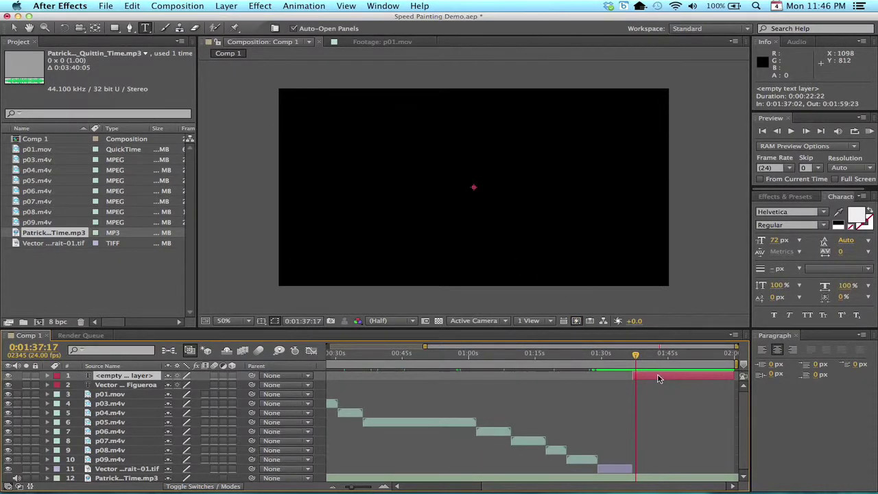
Set the empty text layer's font size from 72 to 44 px in the Character panel
double_click(657, 378)
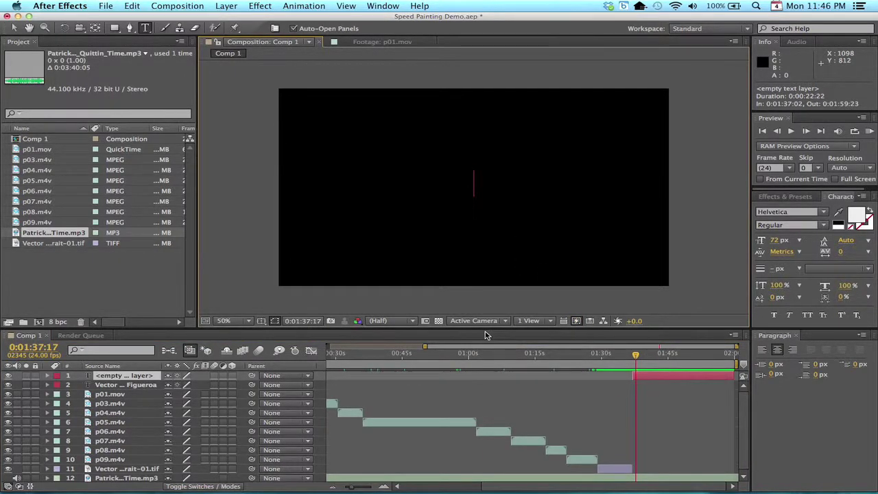
text(C)
key(BackSpace)
click(777, 241)
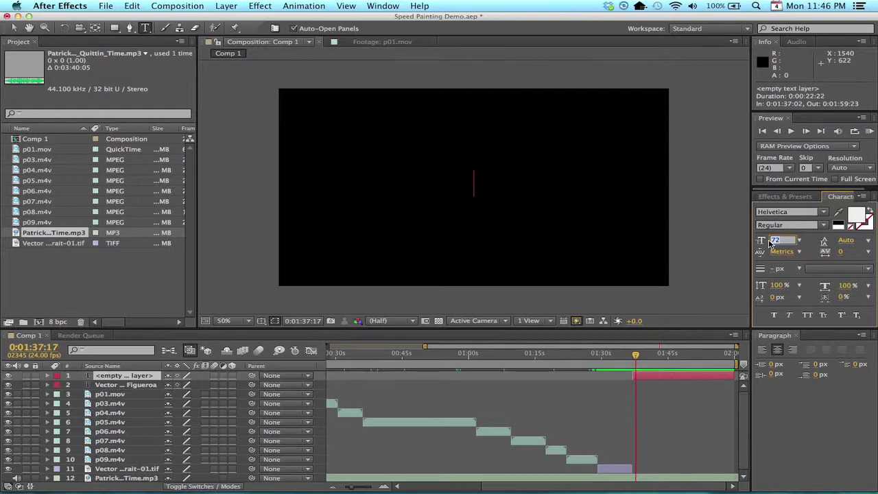
text(44)
key(Return)
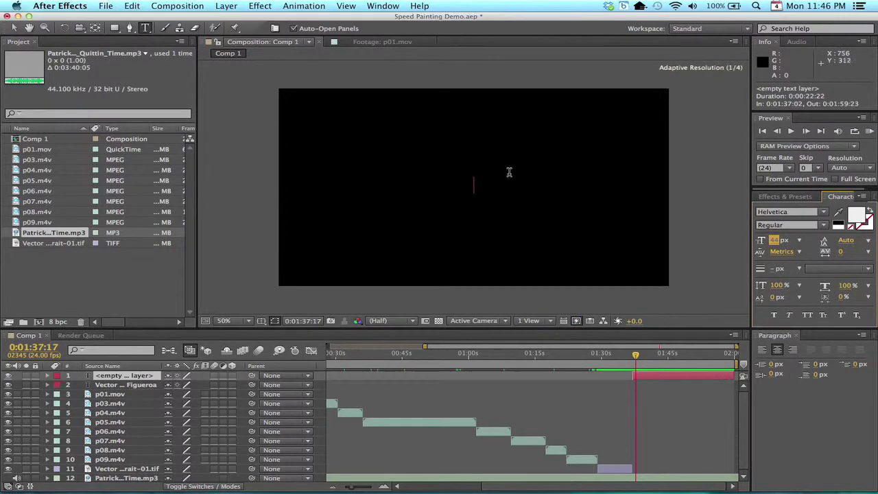
click(650, 375)
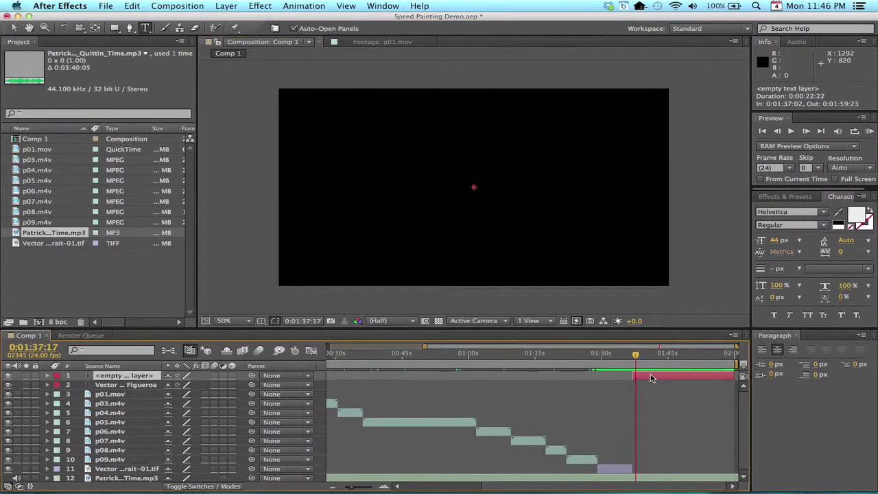
double_click(650, 378)
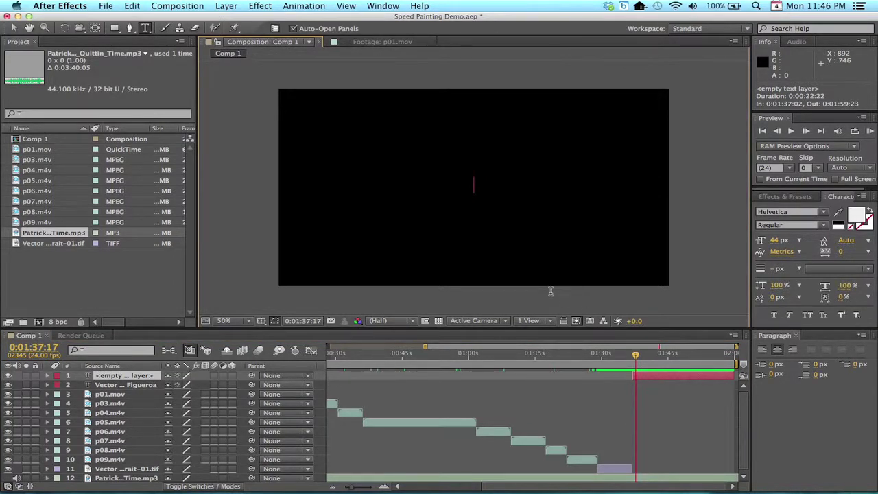
click(476, 191)
Type the credit line 'Created by' followed by the artist's name
text(Create)
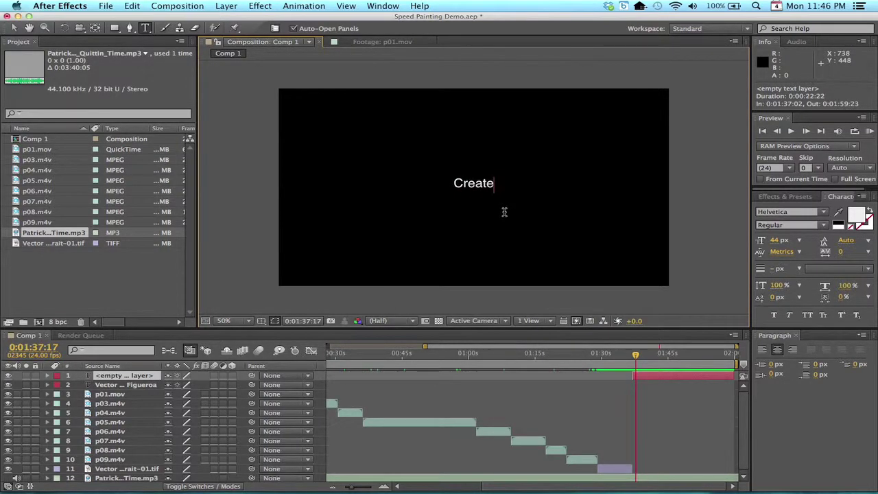
text(d )
text(by )
text(Aldo Figueroa)
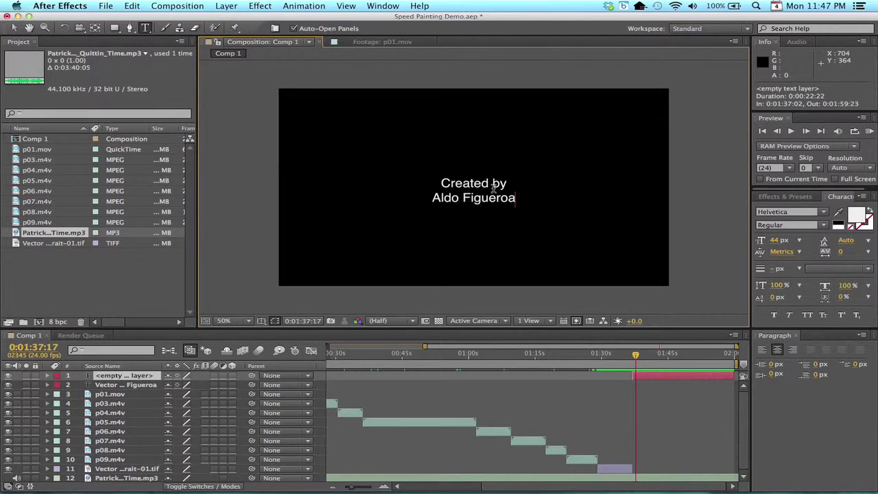
Replace 'Created' with 'Speed Painting Vector Illustration', then add 'Original Photo by' with the photographer's name and 'Music by'
drag(489, 184, 442, 184)
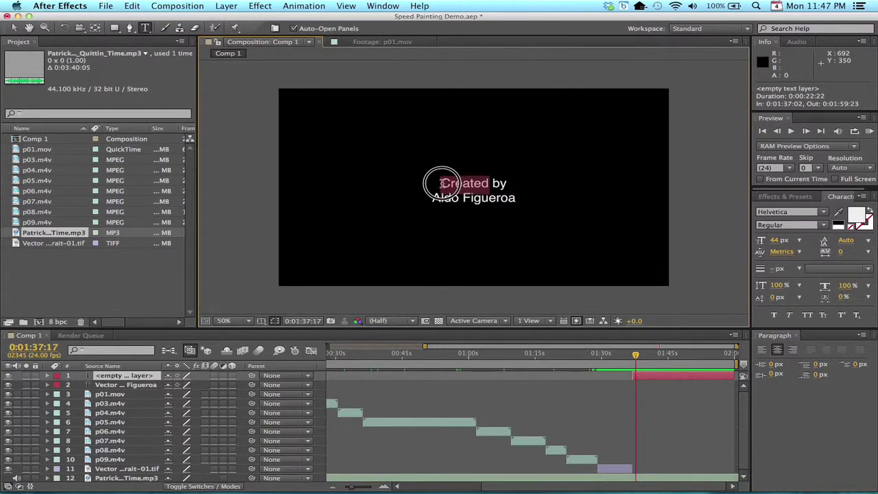
text(Speed)
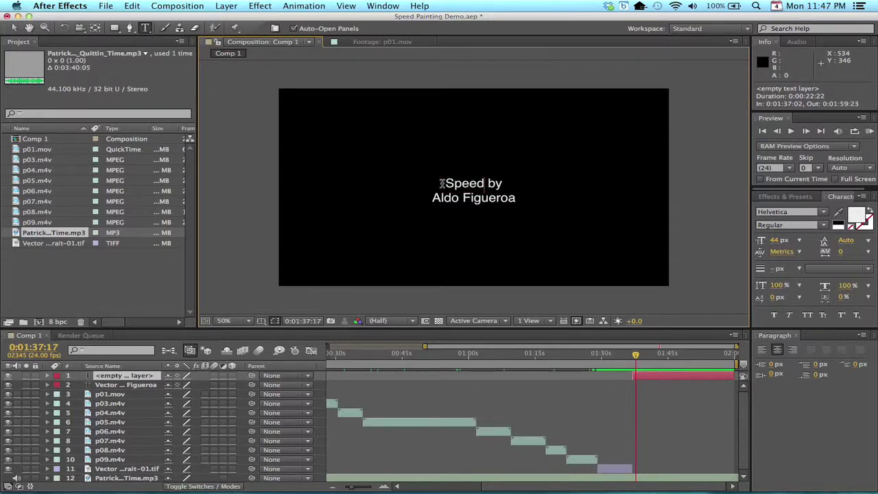
text( Painting)
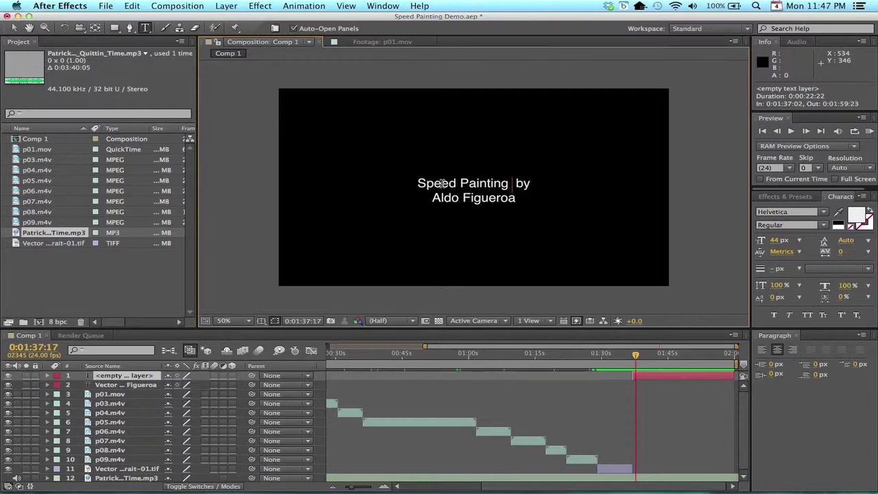
text( Vecot)
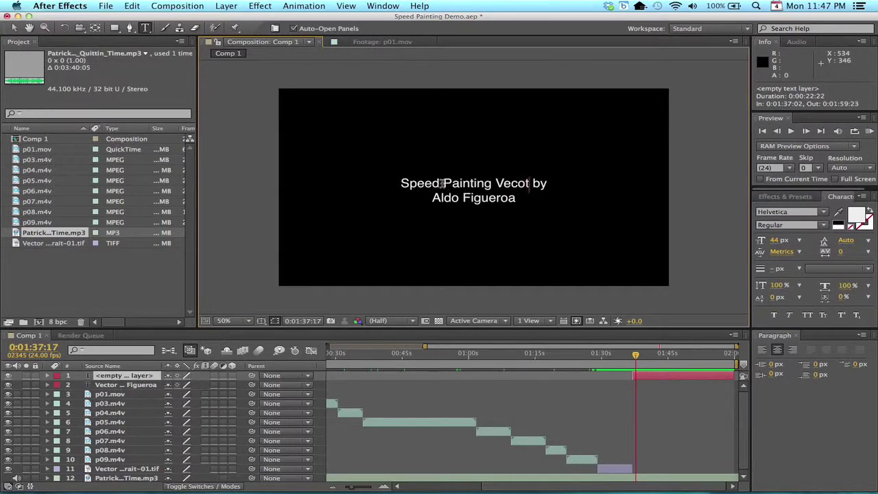
key(BackSpace)
key(BackSpace)
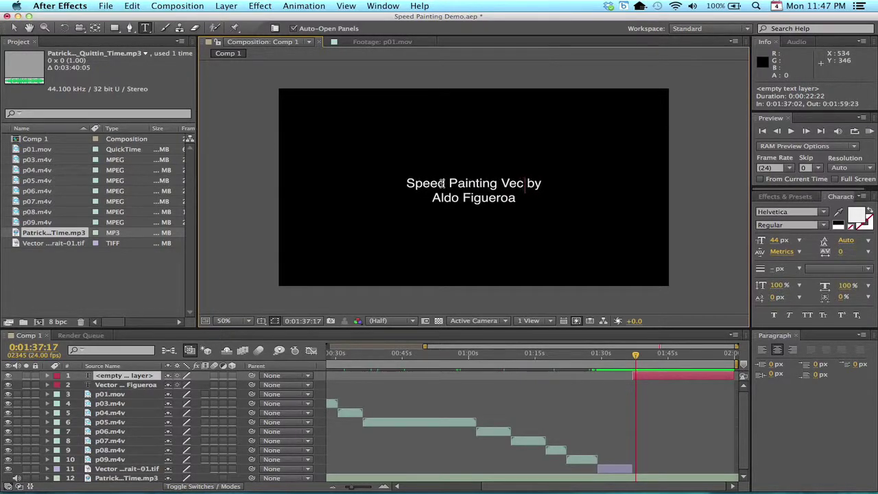
text(tor Illustr)
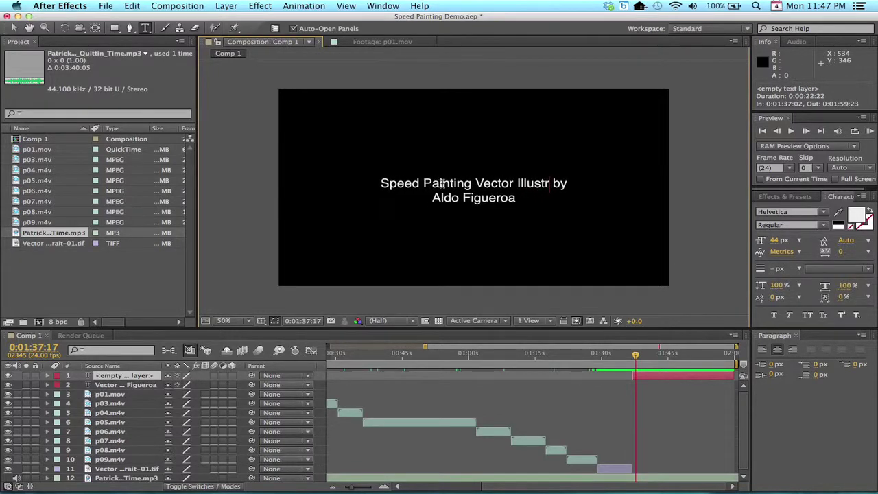
text(ation)
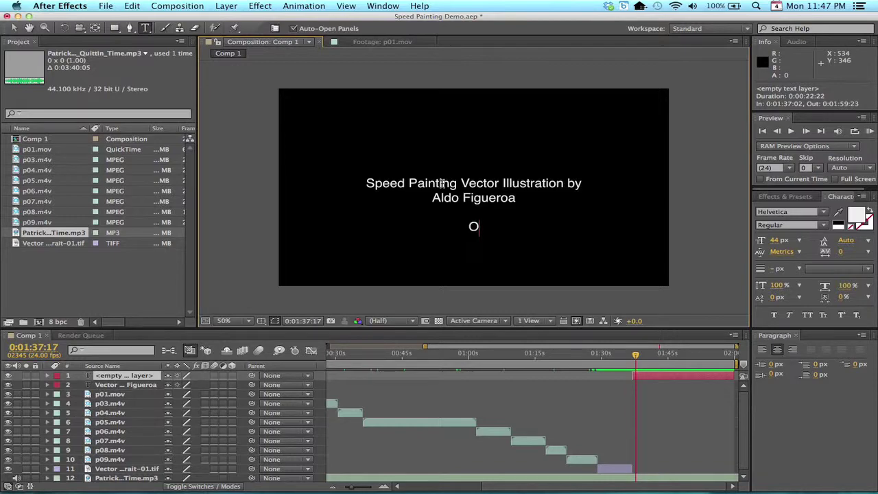
text(riginal Phot)
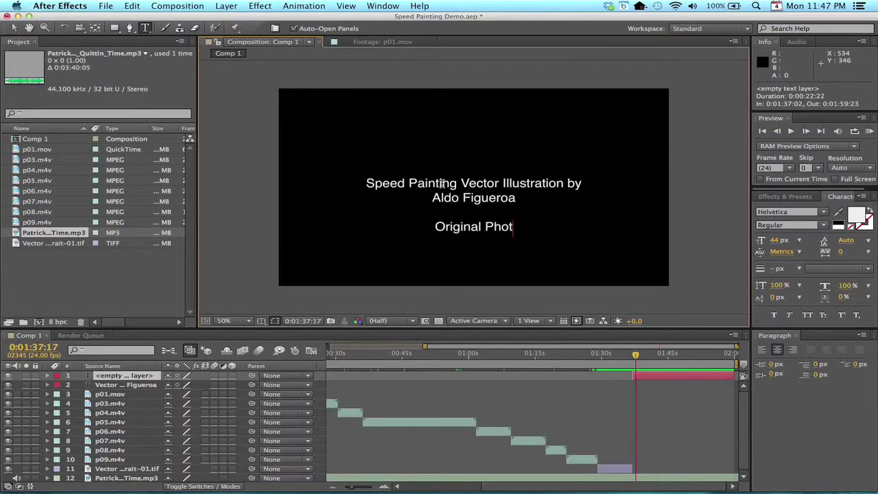
text(o by )
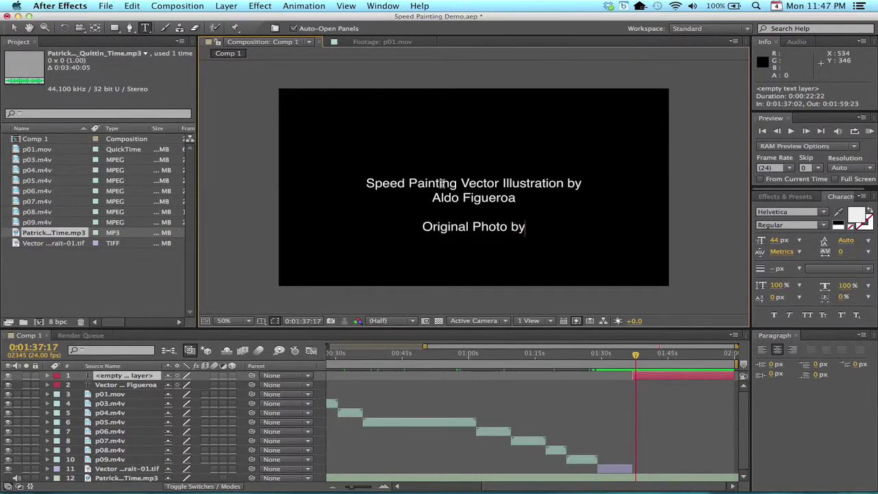
text(Rachel Sian  )
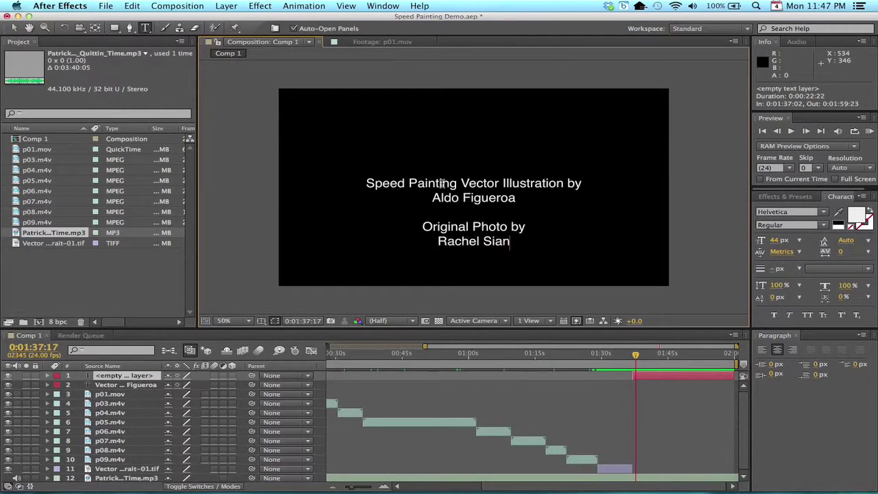
text(Music by)
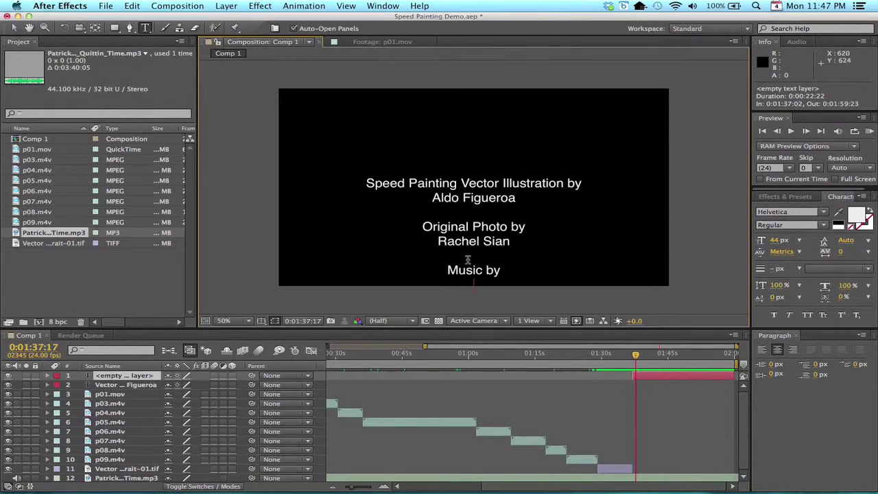
key(super+Tab)
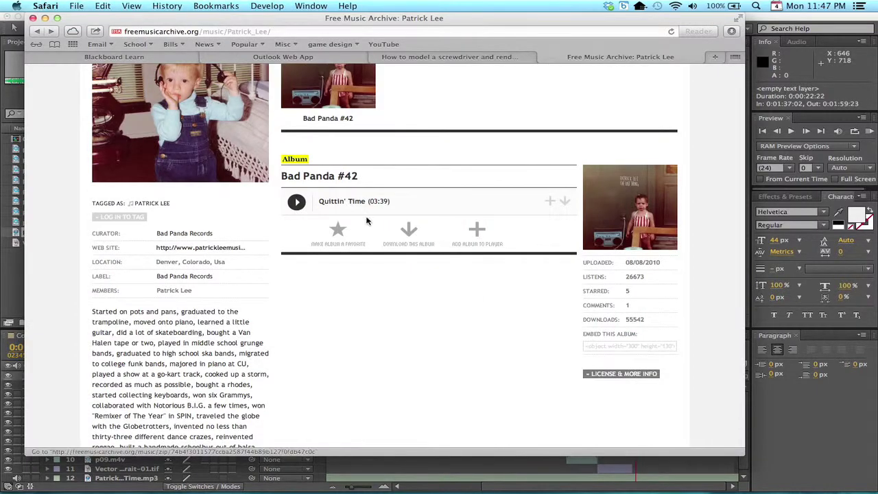
scroll(329, 267, up, 5)
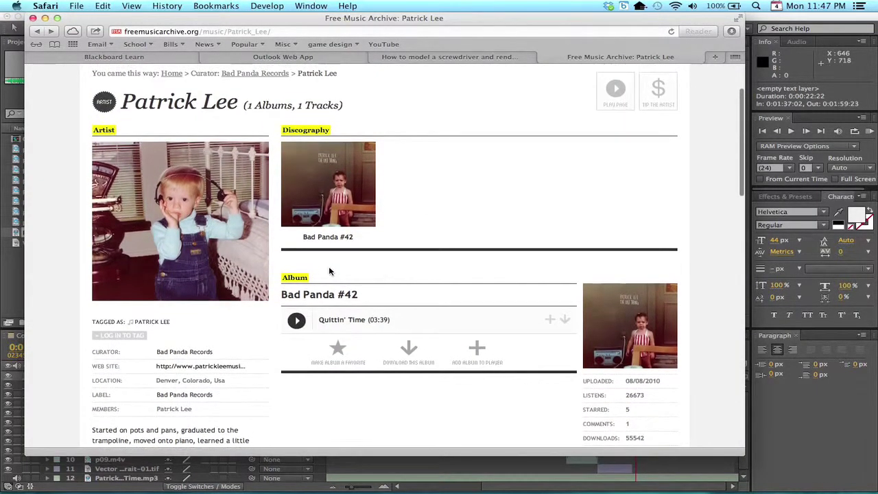
key(super+Tab)
text(P)
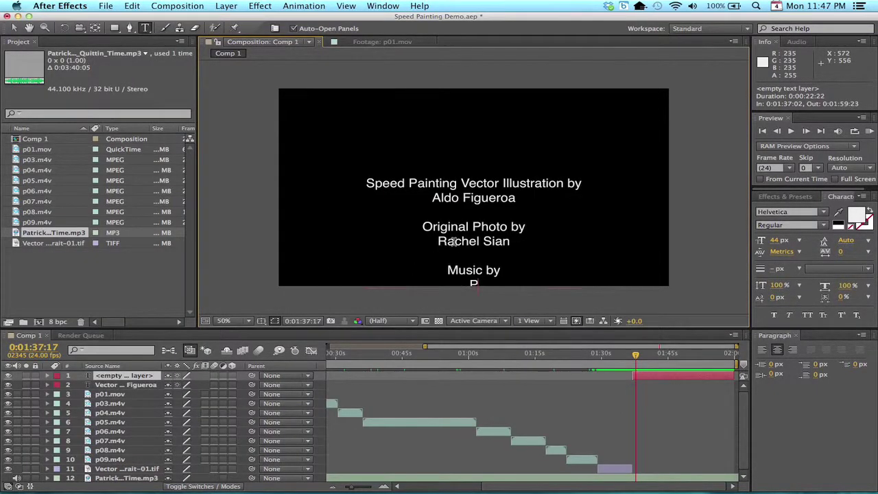
text(atrick Lee)
key(super+Tab)
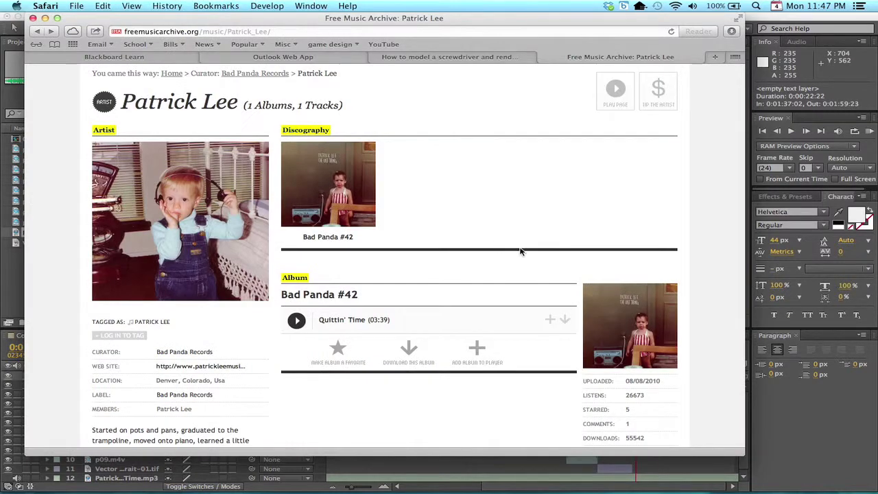
key(super+Tab)
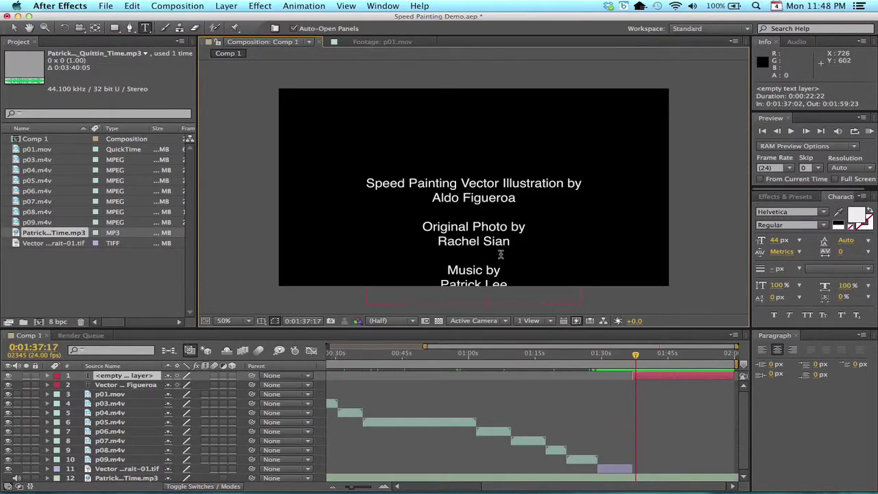
key(super+Tab)
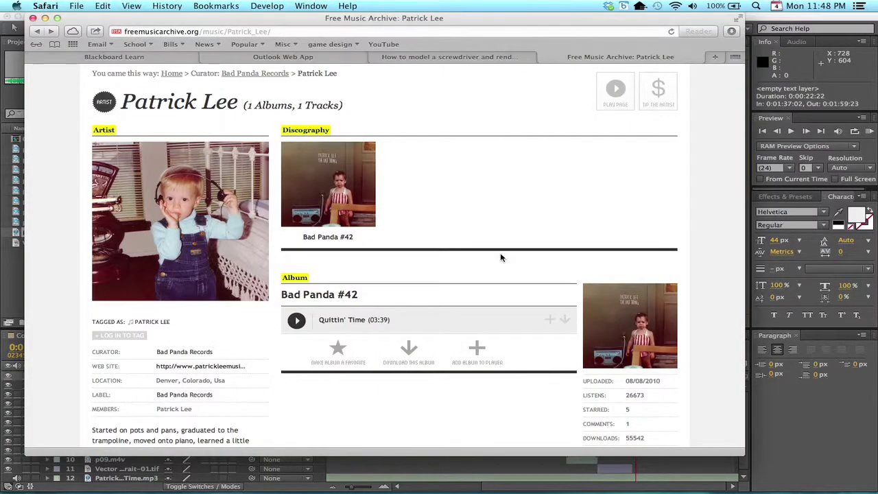
key(super+Tab)
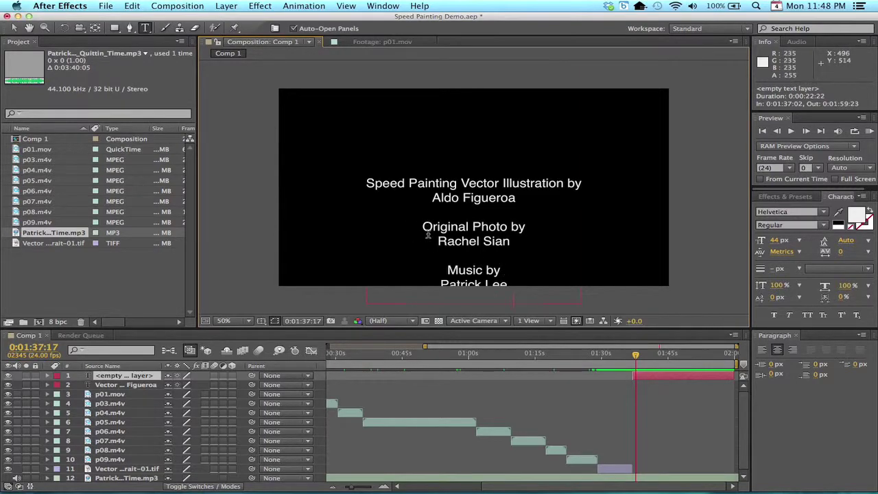
Move the credits text higher in the frame by scrubbing its Position Y value
click(657, 378)
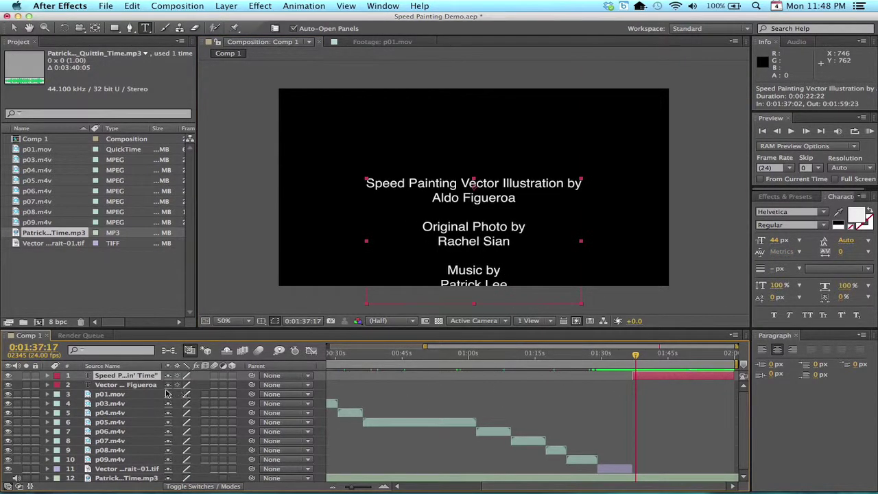
click(47, 375)
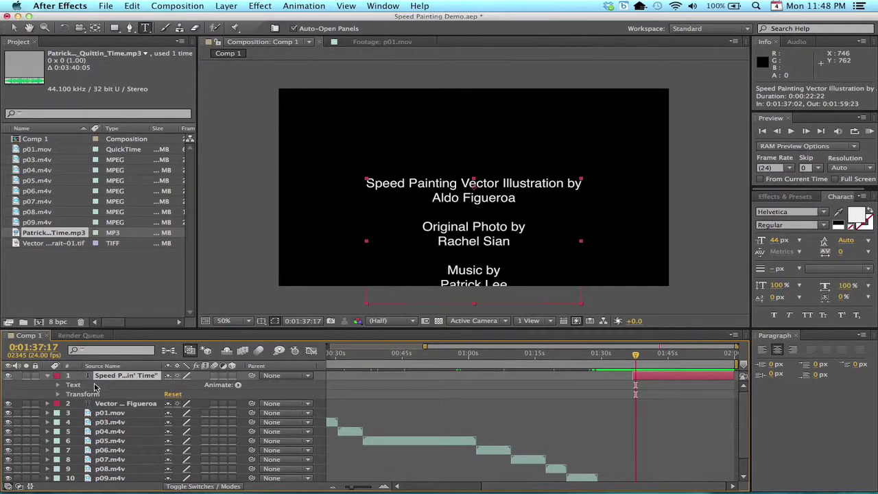
click(57, 395)
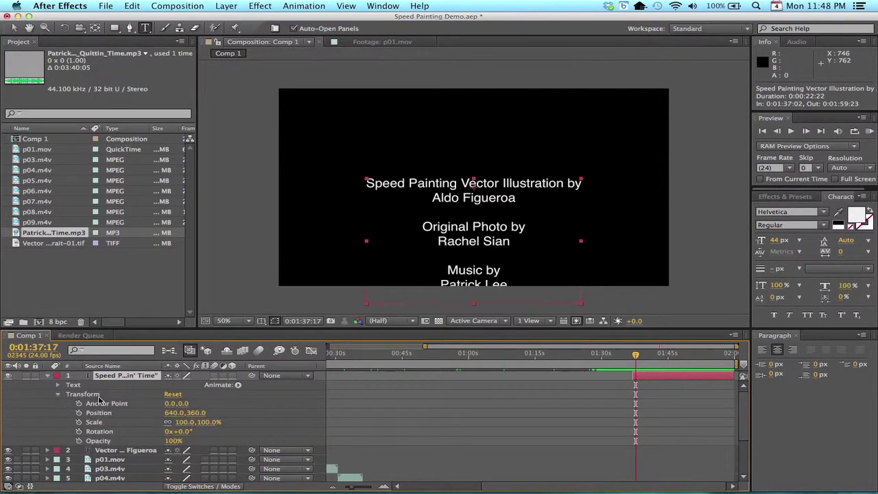
drag(196, 415, 72, 412)
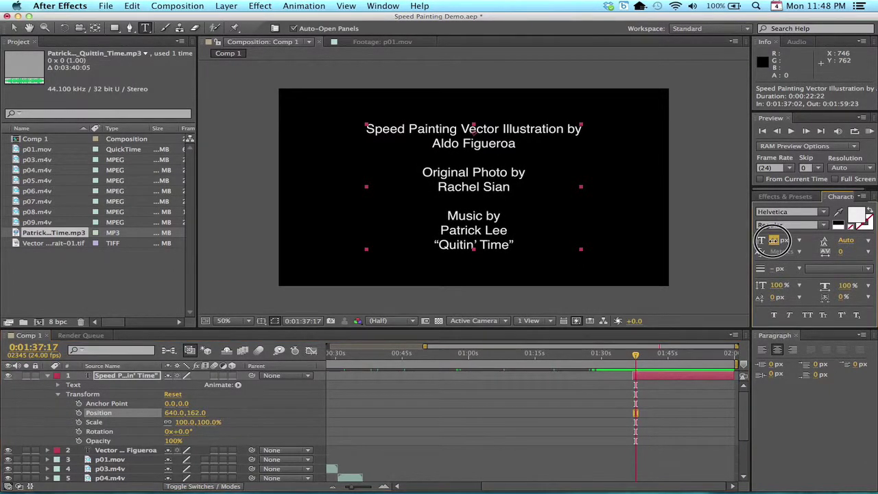
Enlarge the credits font to 49 px and nudge the text slightly higher
drag(772, 242, 779, 244)
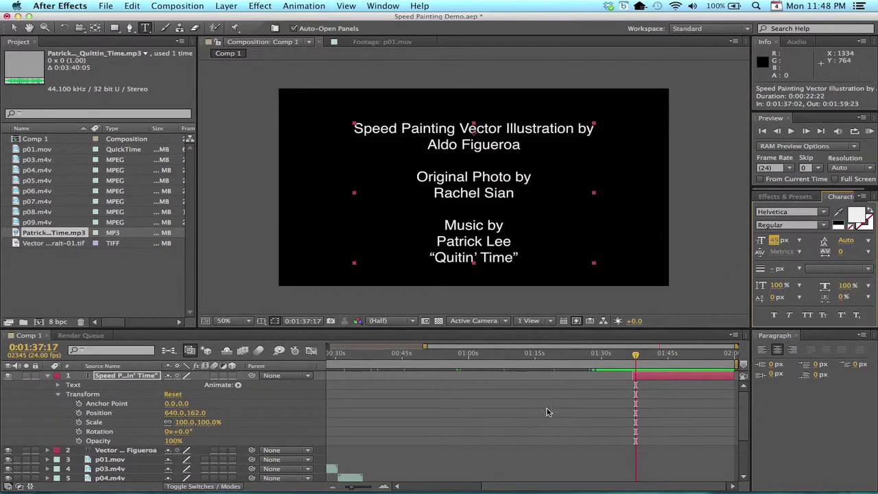
scroll(543, 415, down, 5)
scroll(543, 415, up, 5)
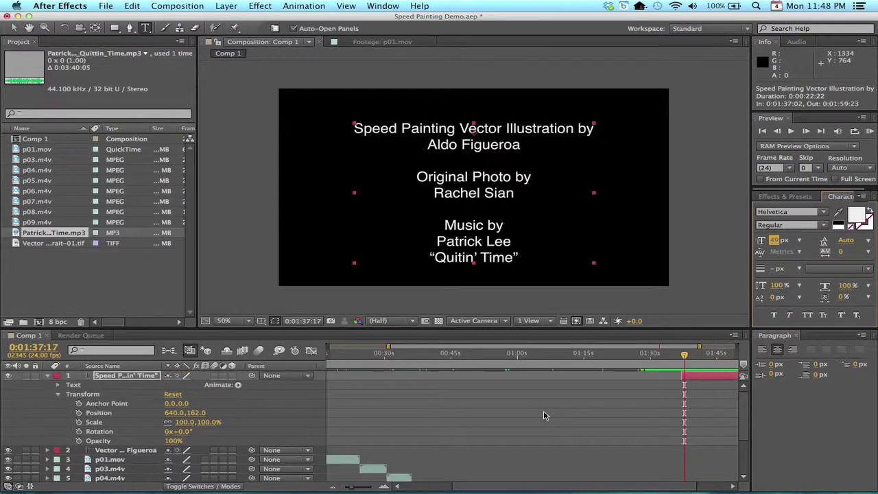
scroll(543, 415, left, 2)
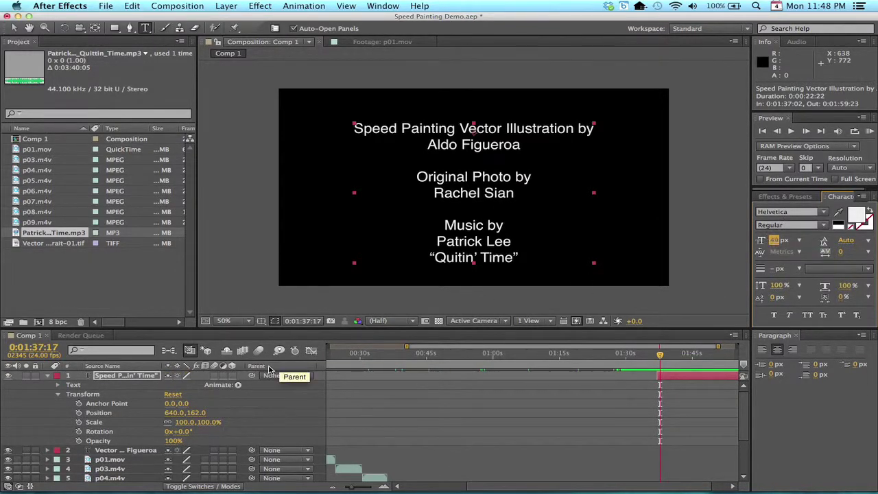
click(195, 412)
drag(195, 412, 185, 412)
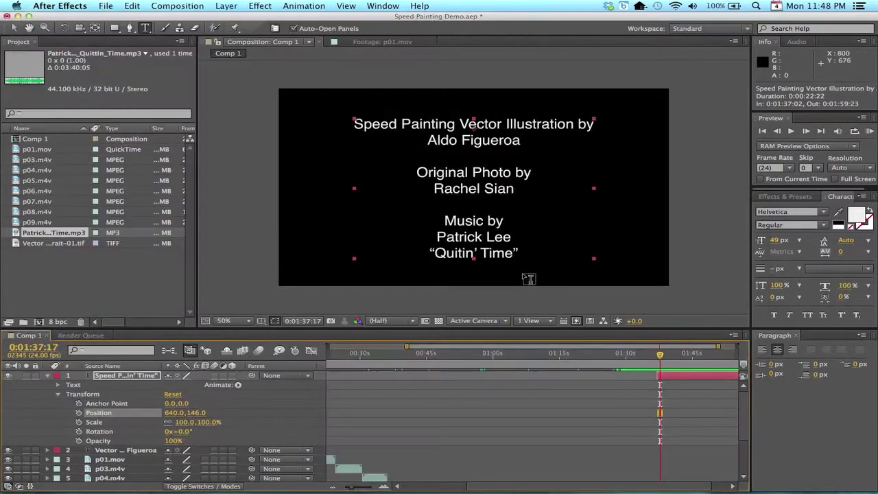
Insert a 't' so the song title reads 'Quittin' Time', checking it against the track page
click(462, 254)
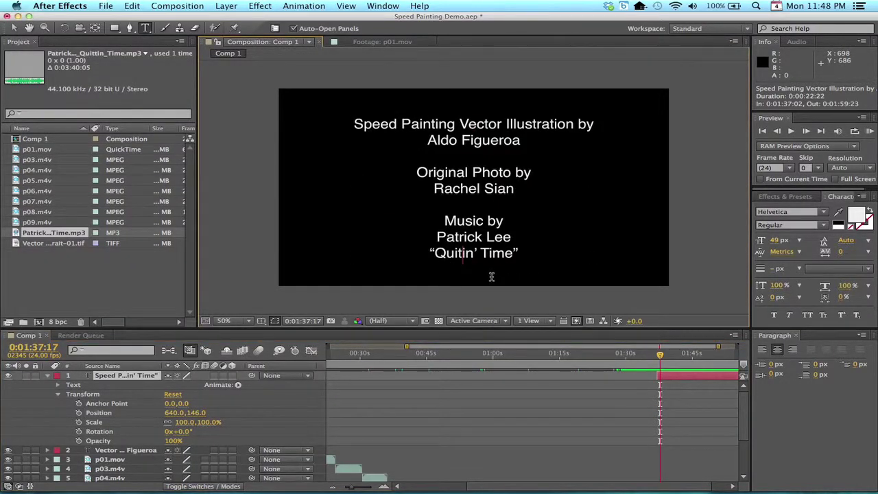
text(t)
key(super+Tab)
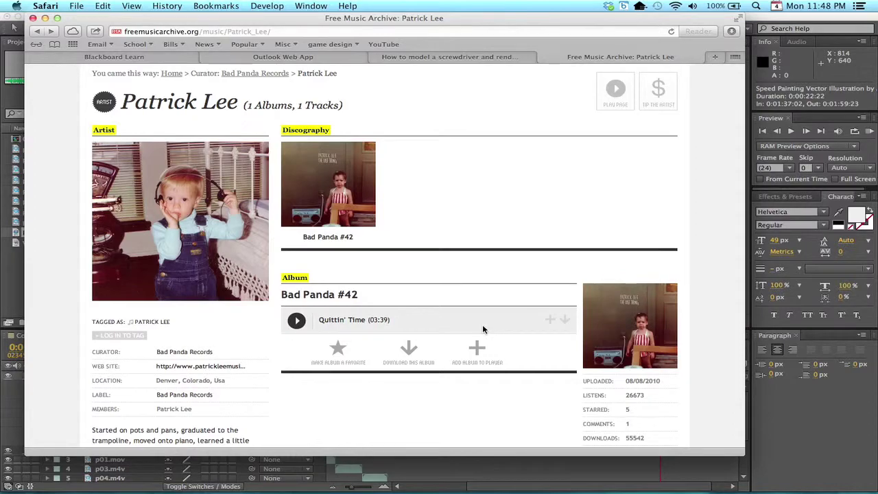
key(super+Tab)
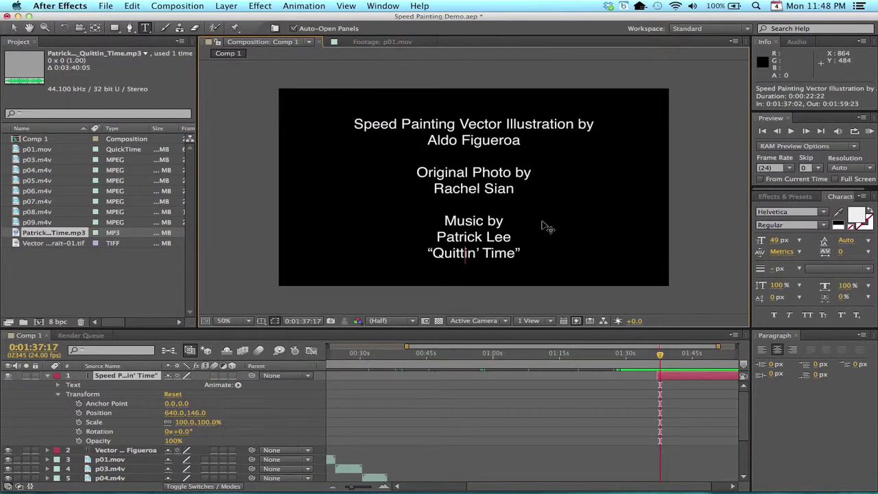
key(super+Tab)
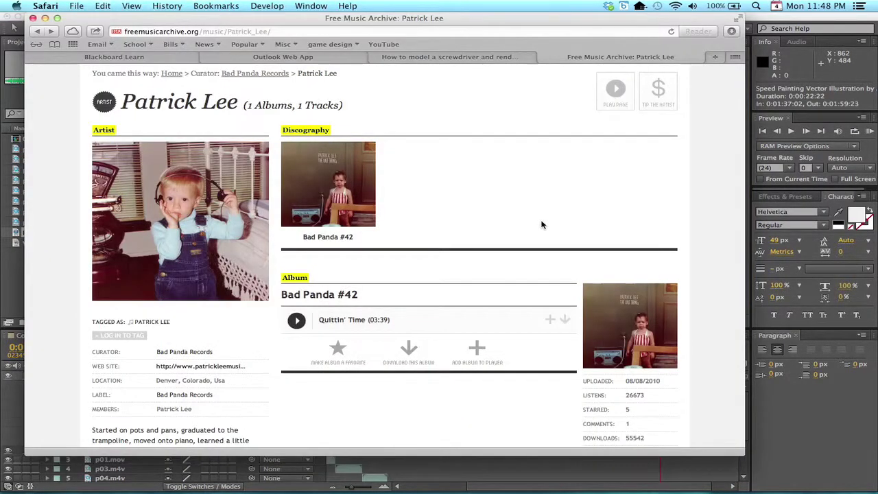
key(super+Tab)
key(super+Tab)
key(super+Tab)
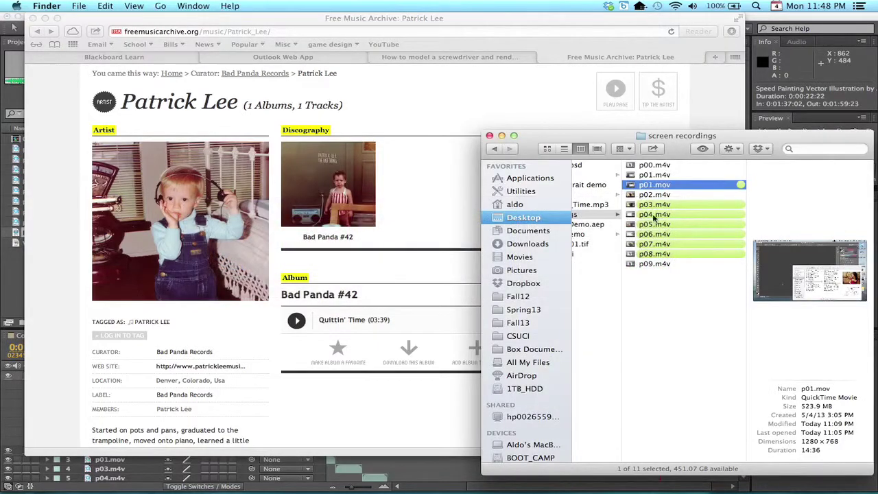
Browse the screen recordings folder in Finder, then return to After Effects
scroll(637, 318, left, 3)
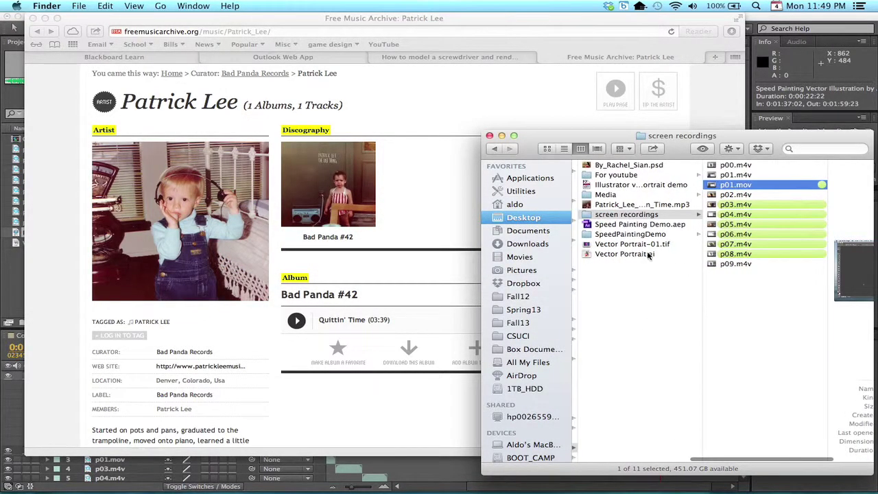
key(super+Tab)
key(super+Tab)
key(super+Tab)
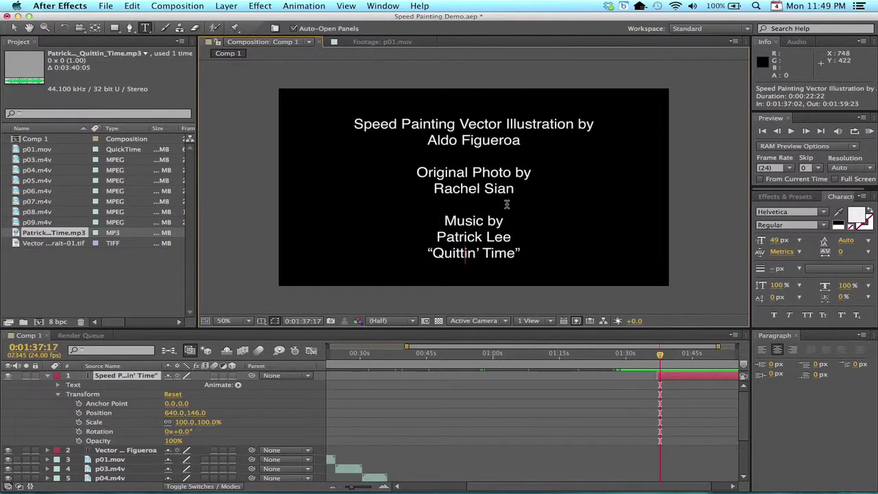
Scrub the current time to 0:01:37:01, one frame before the credits appear
scroll(634, 420, down, 5)
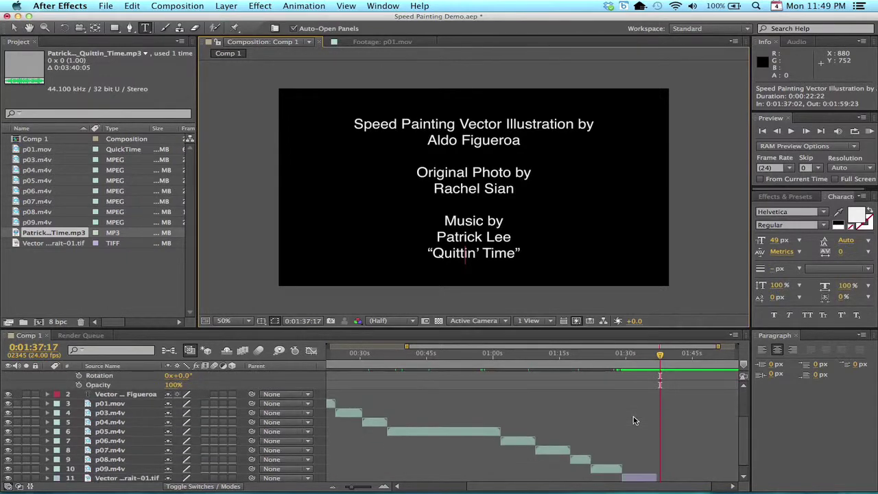
scroll(634, 420, up, 5)
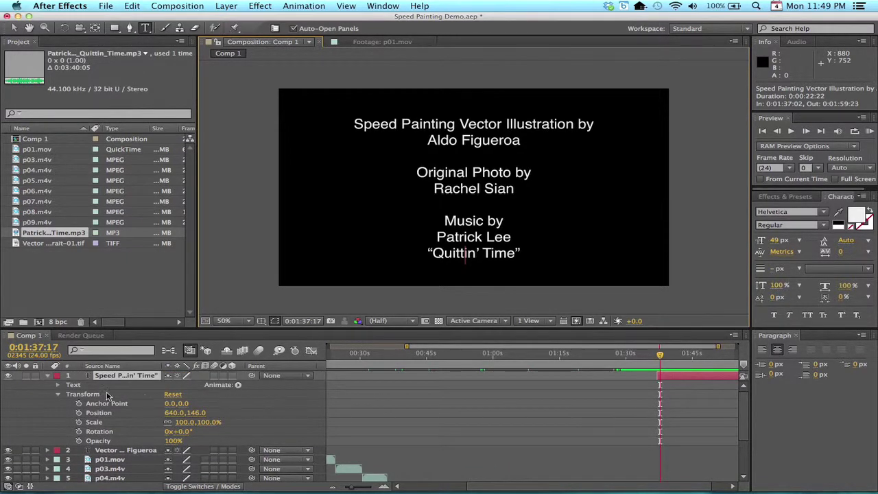
click(661, 356)
drag(661, 356, 657, 358)
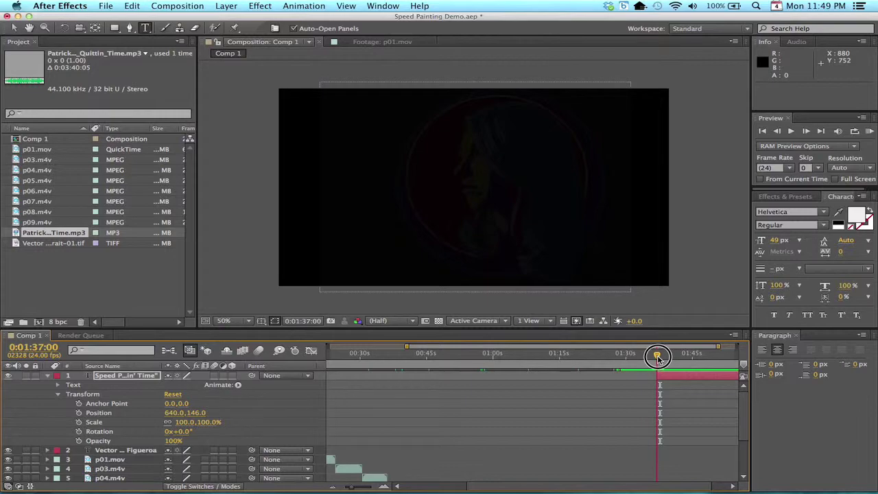
mouse_move(657, 357)
mouse_down()
mouse_move(644, 355)
mouse_move(656, 356)
mouse_up()
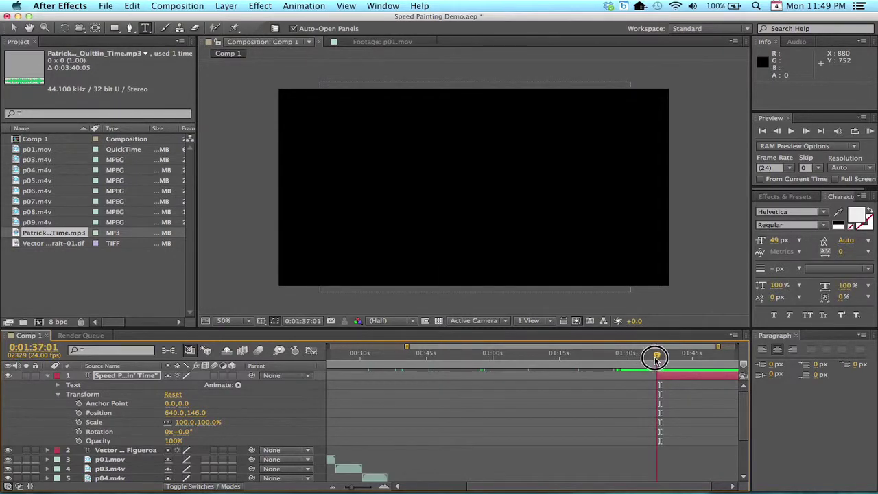
click(43, 346)
Keyframe the credits' Opacity at 100% at 0:01:39:01 and 2% at 0:01:37:01 for a fade-in
text(0:01:39:01)
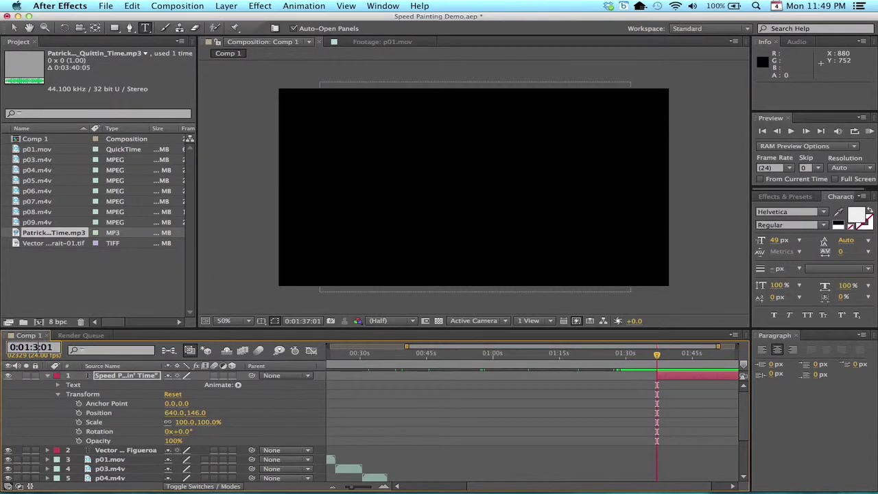
key(Return)
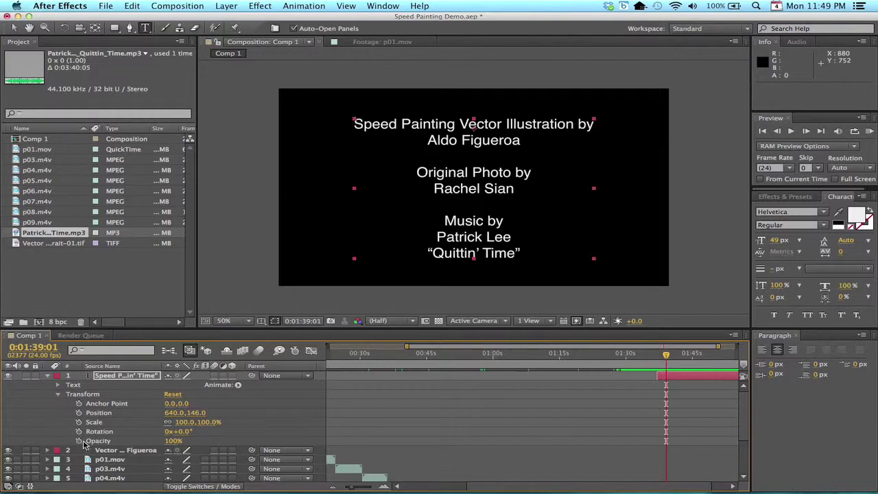
click(79, 441)
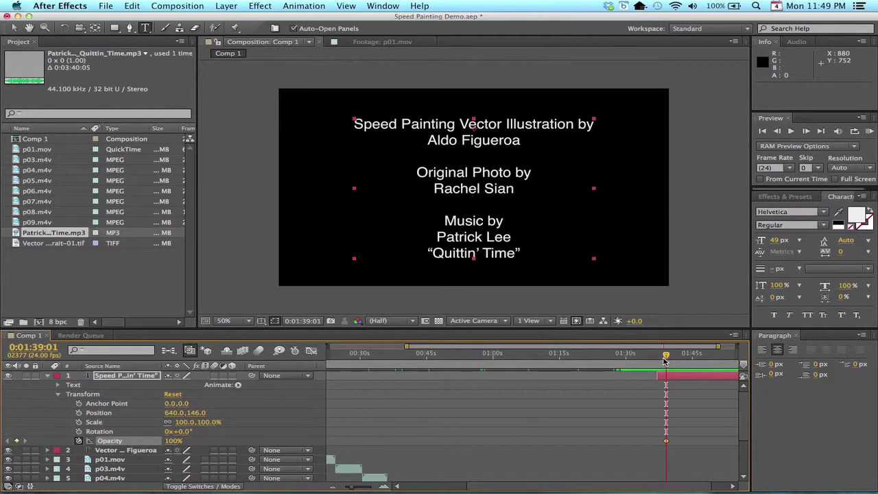
drag(665, 357, 657, 360)
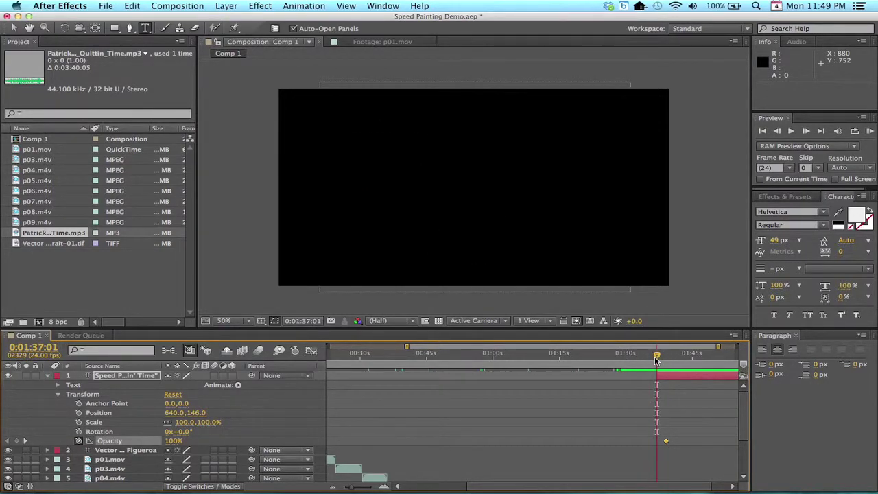
click(175, 442)
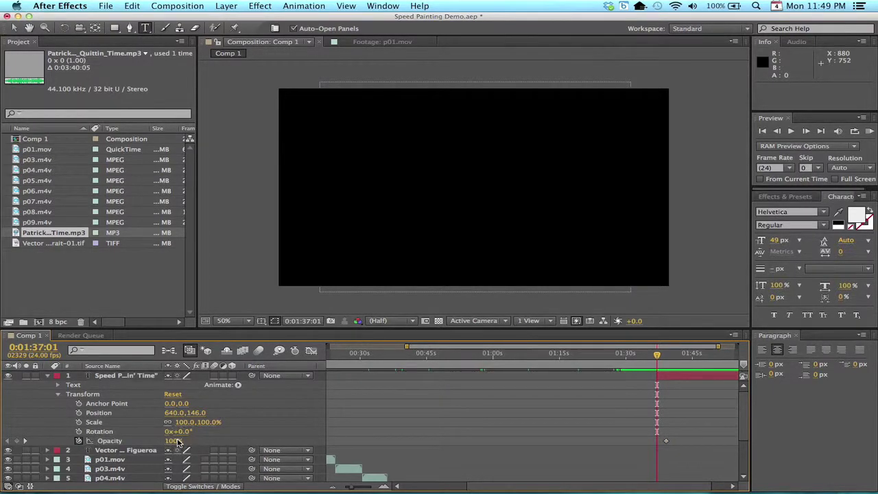
drag(175, 442, 83, 438)
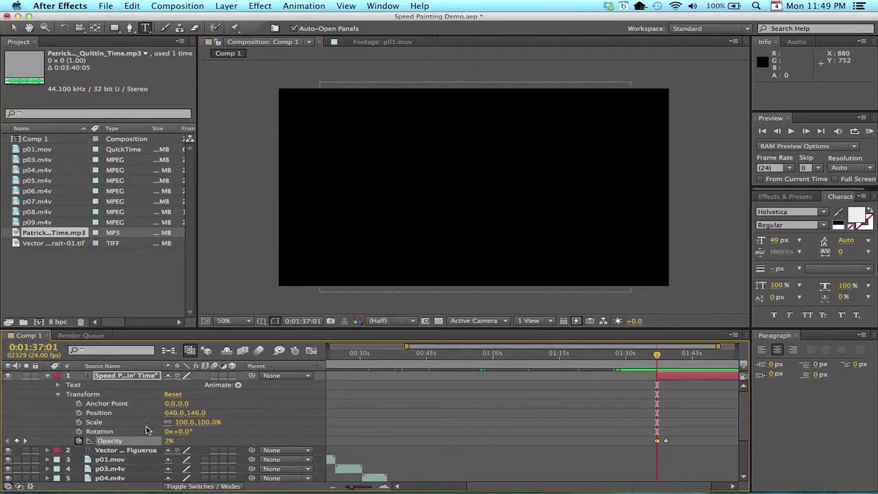
Preview the fade-in, then return the current time to 0:01:39:01
key(space)
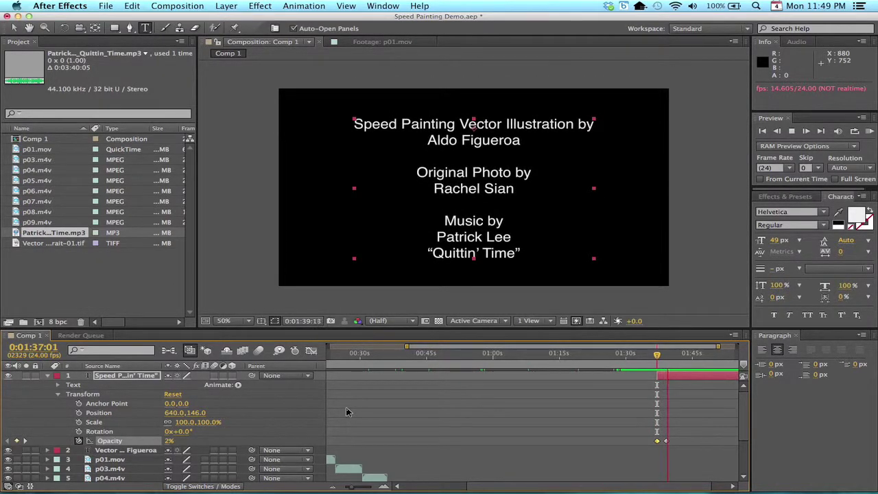
key(space)
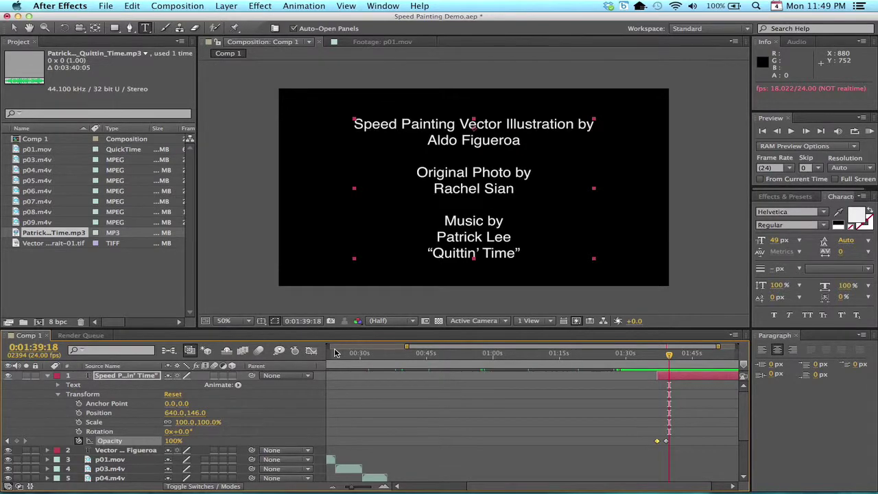
click(665, 354)
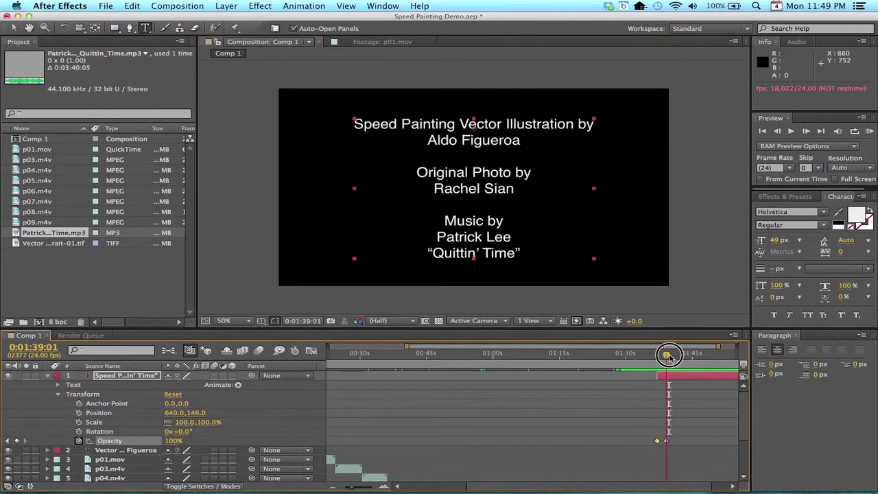
click(37, 347)
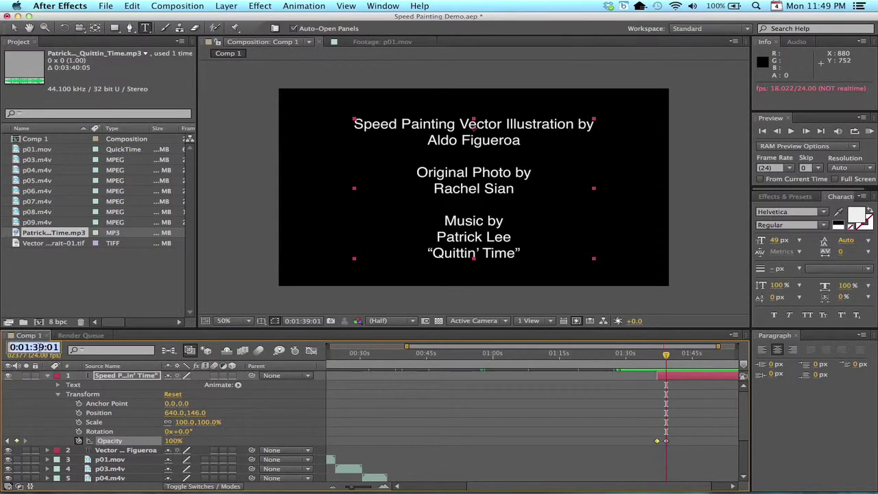
click(39, 347)
Move the current time to 0:01:45:01, where the credits hold full opacity
key(BackSpace)
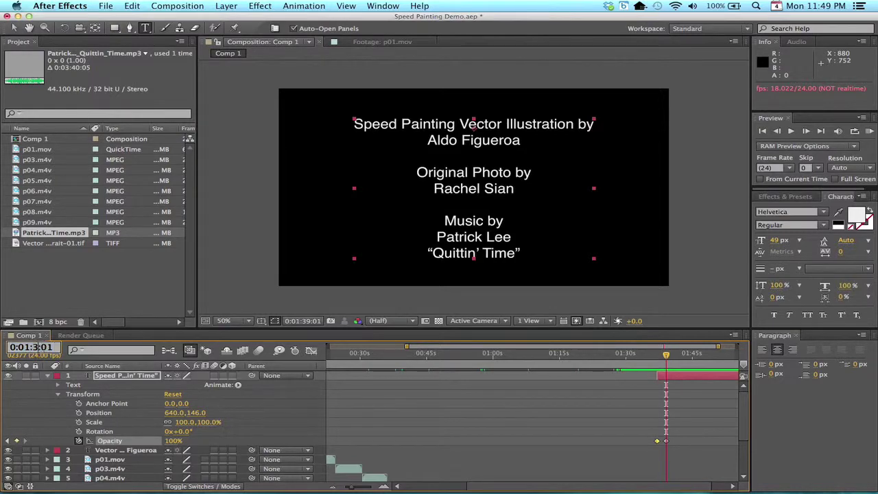
key(BackSpace)
text(45)
key(Return)
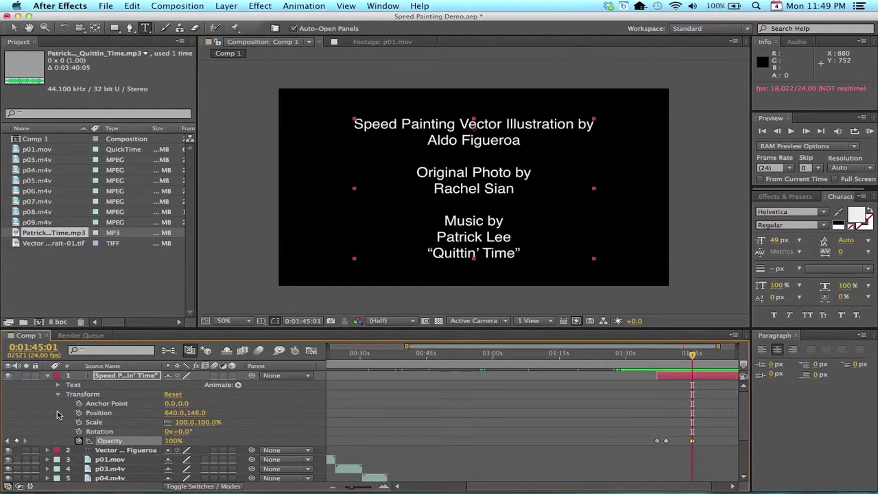
At 0:01:47:00, scrub the credits' Opacity down to 0% to end the fade-out
click(41, 347)
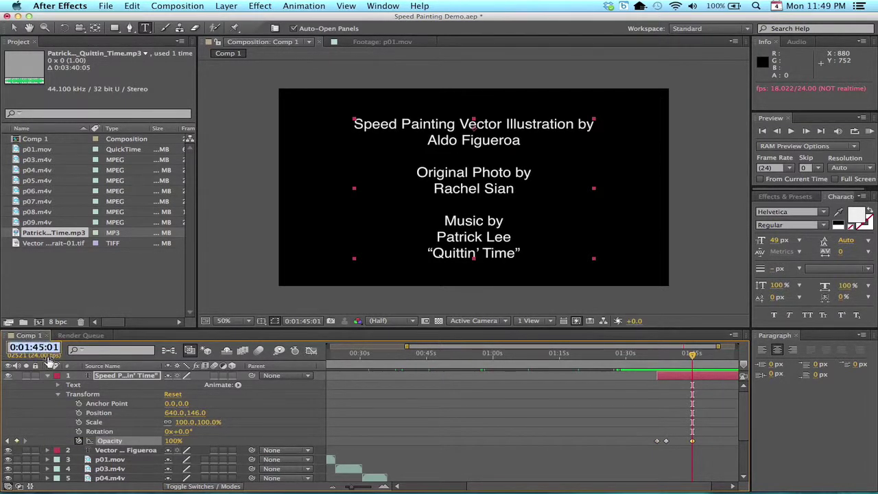
key(BackSpace)
text(7)
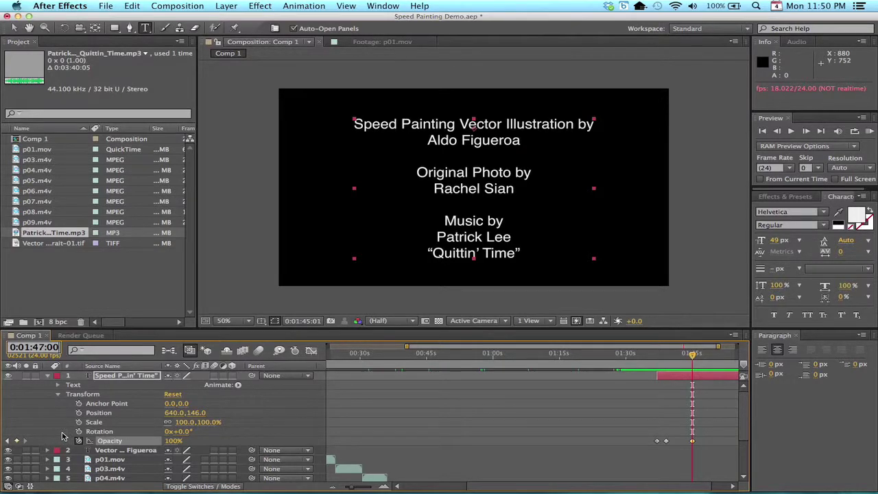
key(Return)
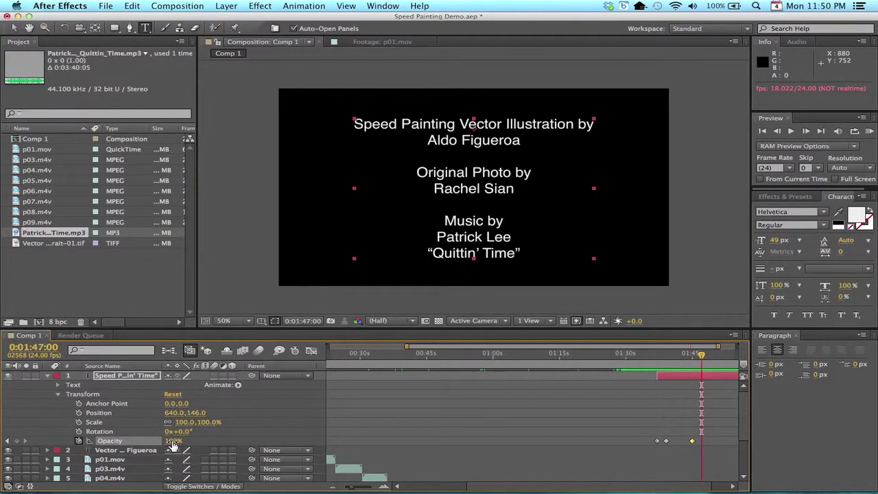
click(172, 441)
drag(172, 441, 67, 442)
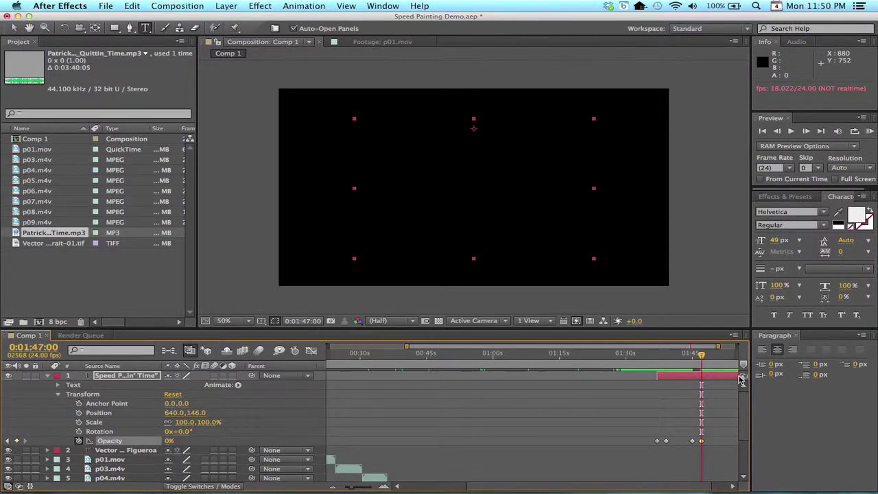
Trim the credits layer's out-point to 0:01:47:00, giving it a 0:00:09:23 duration
scroll(719, 432, right, 3)
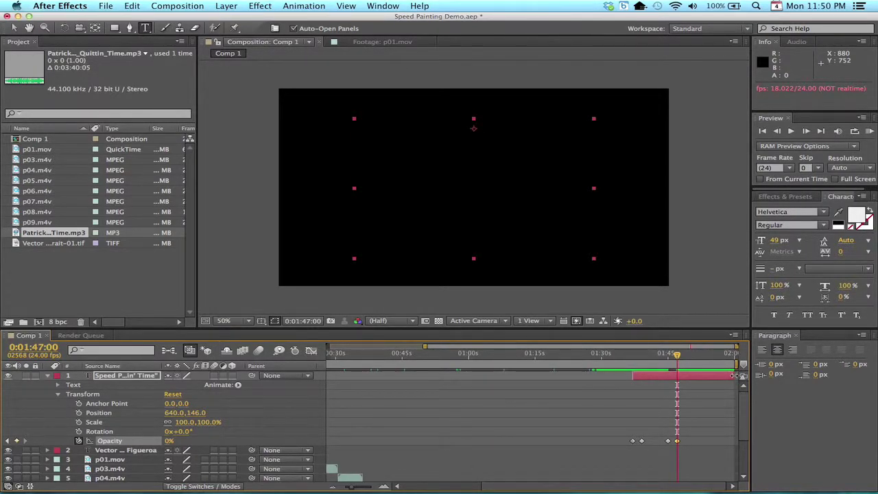
drag(735, 376, 678, 377)
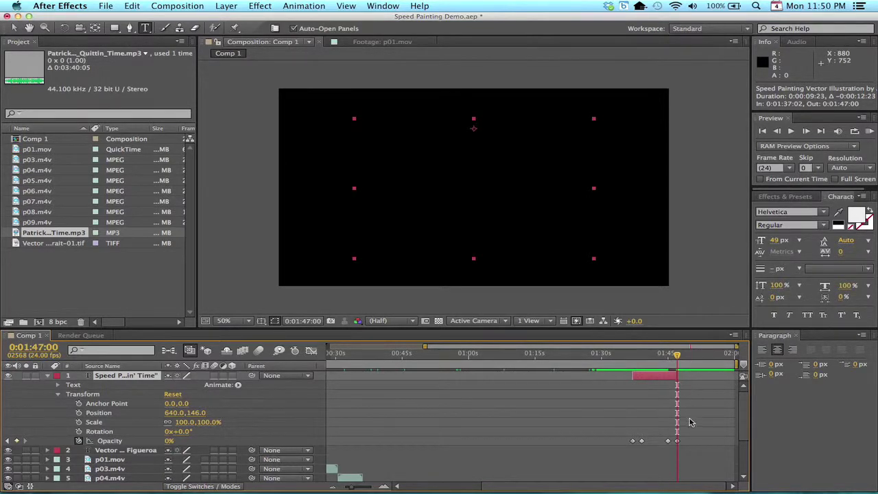
scroll(678, 432, down, 2)
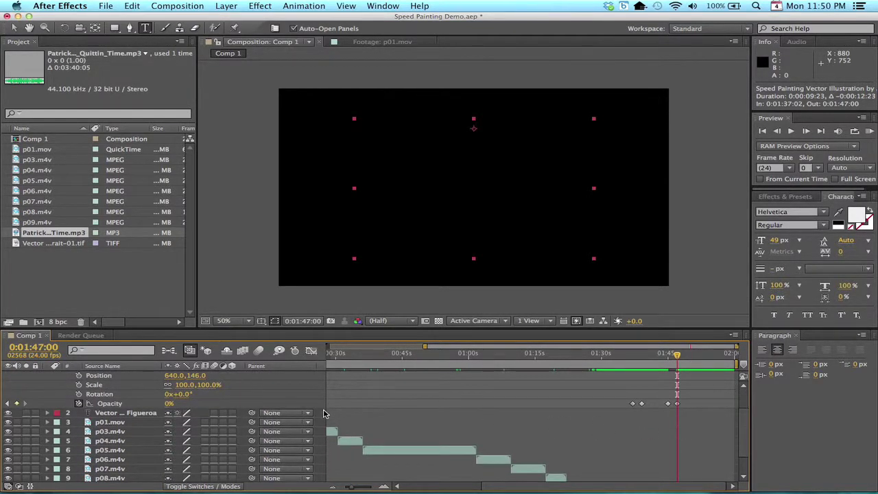
scroll(324, 413, up, 2)
click(47, 376)
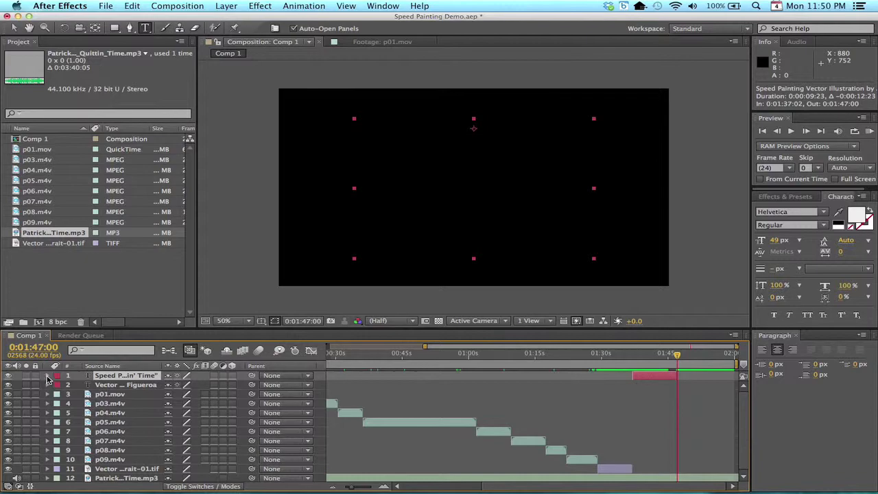
click(47, 376)
Return to 0:01:45:01 and set an Audio Levels keyframe on the music layer
scroll(577, 429, down, 5)
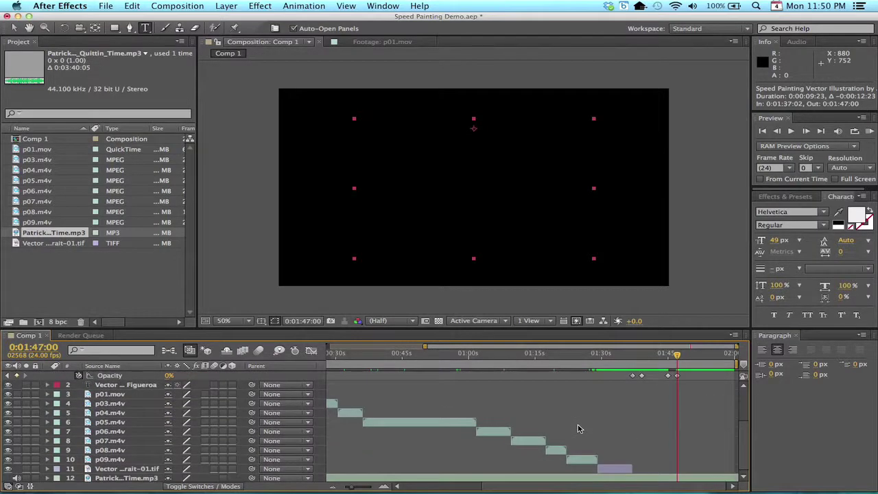
scroll(578, 429, up, 2)
scroll(578, 429, down, 2)
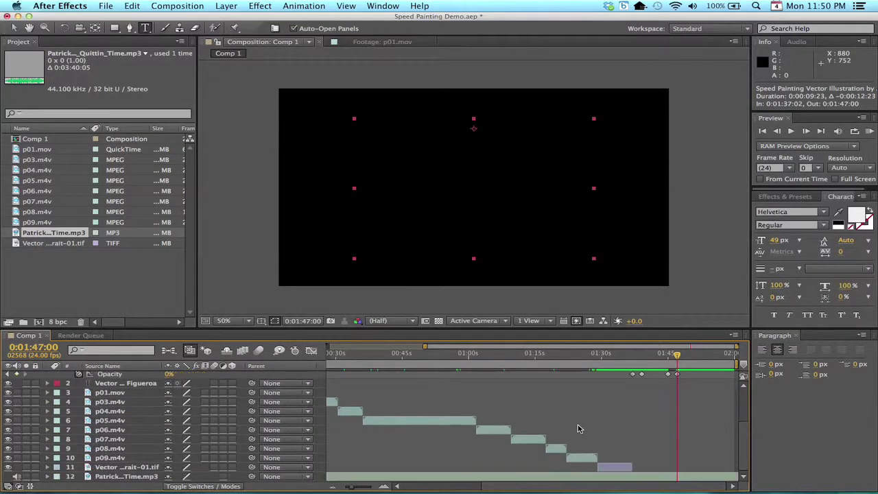
scroll(577, 429, up, 2)
scroll(577, 429, down, 2)
drag(676, 357, 668, 358)
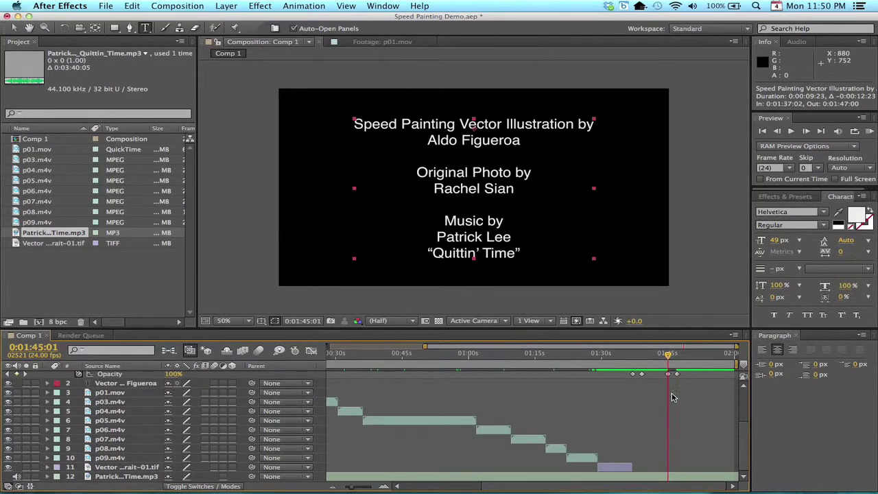
click(48, 476)
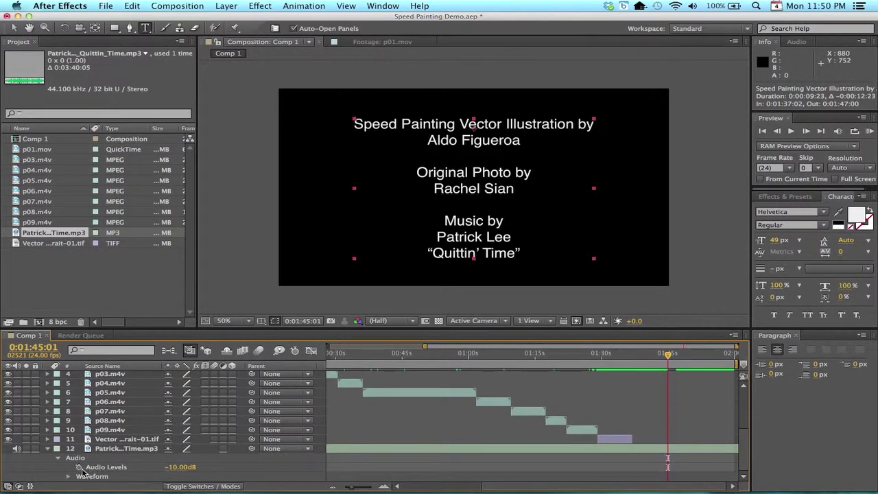
click(79, 467)
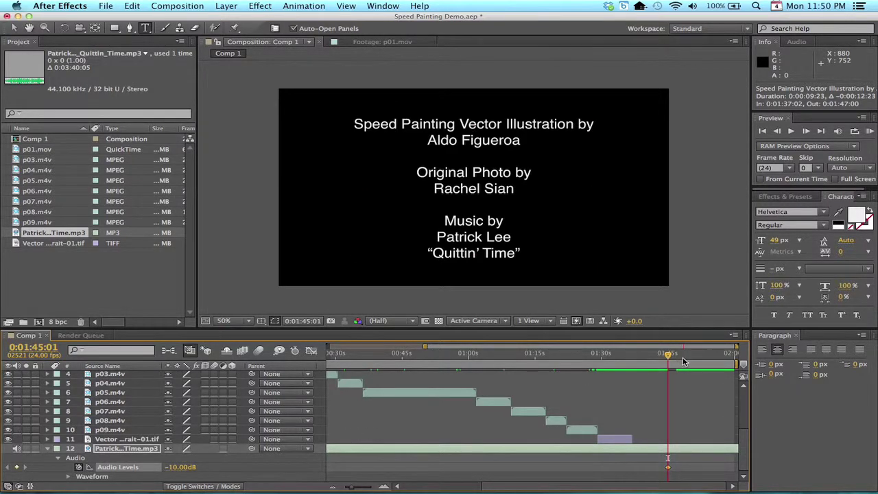
At 0:01:47:00, lower the music's Audio Levels to -48 dB, then collapse the credits layer
drag(670, 360, 679, 361)
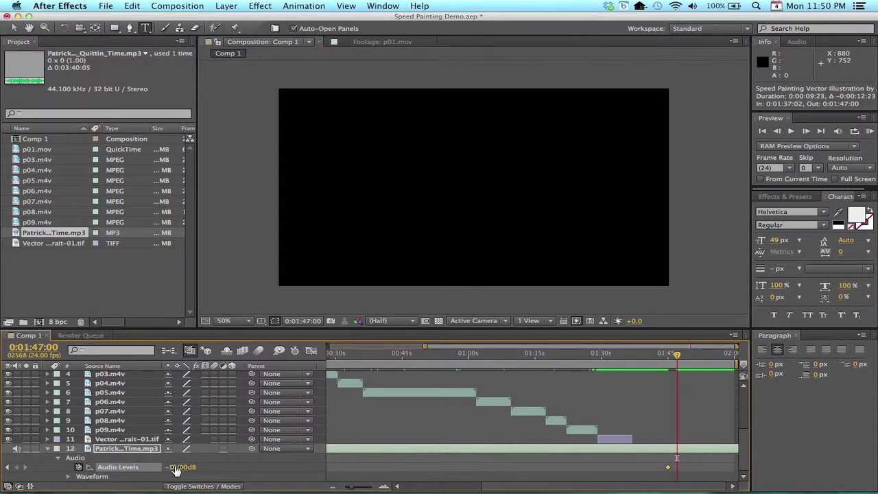
drag(177, 468, 147, 457)
scroll(644, 406, up, 5)
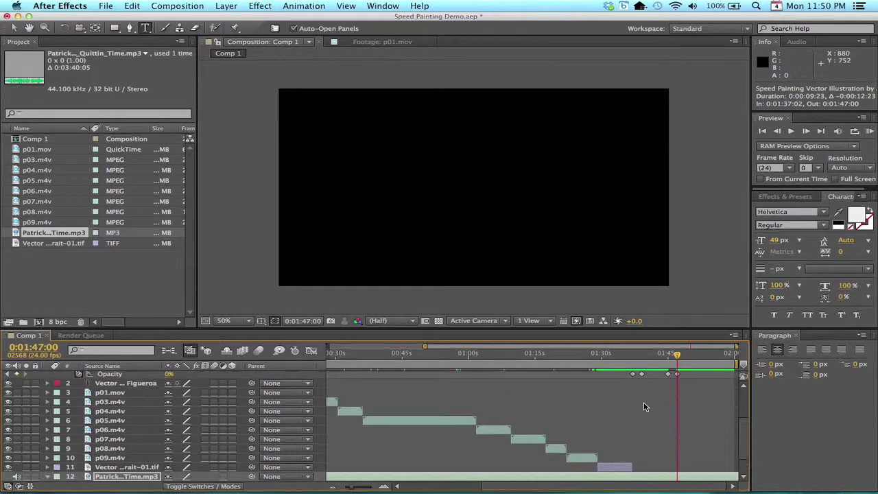
scroll(643, 407, down, 5)
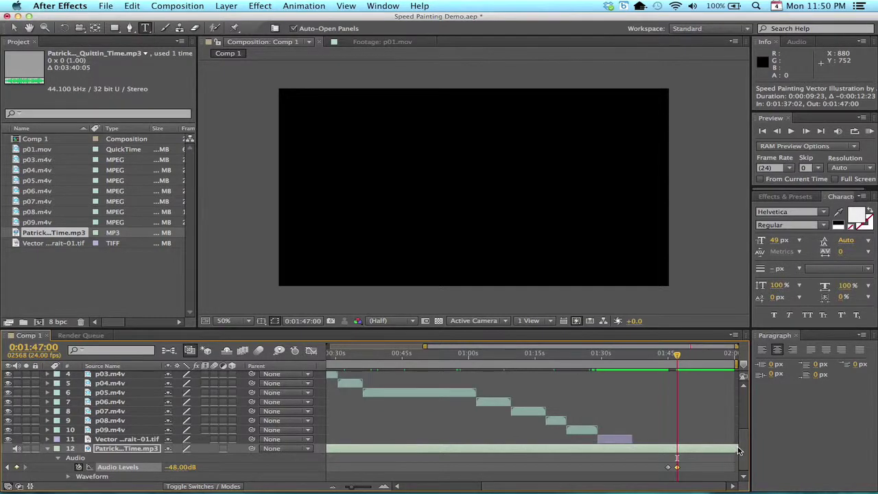
click(718, 415)
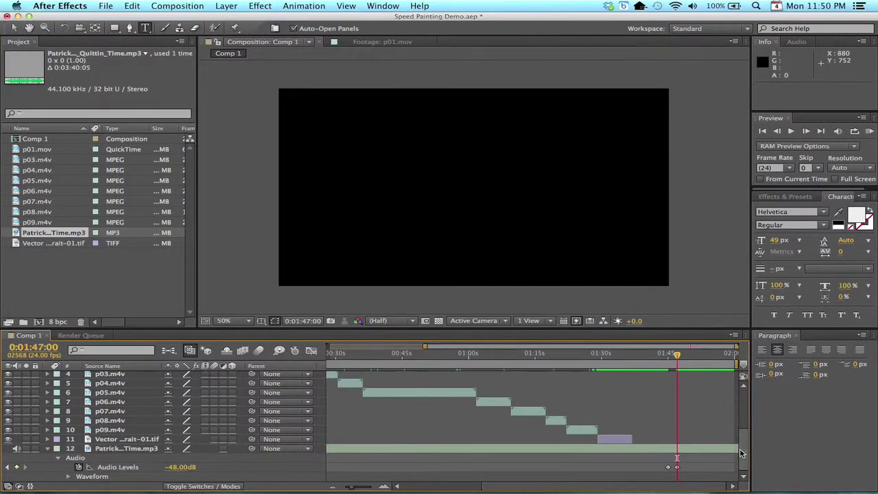
scroll(716, 421, up, 5)
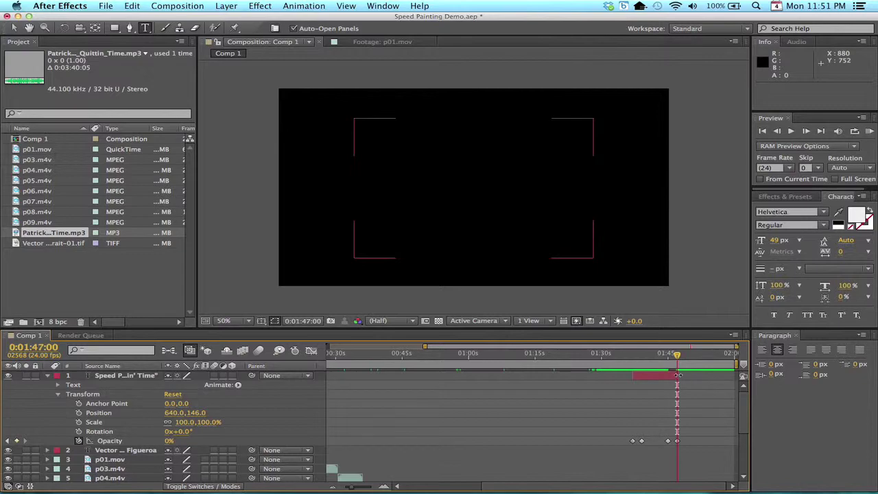
scroll(708, 461, down, 5)
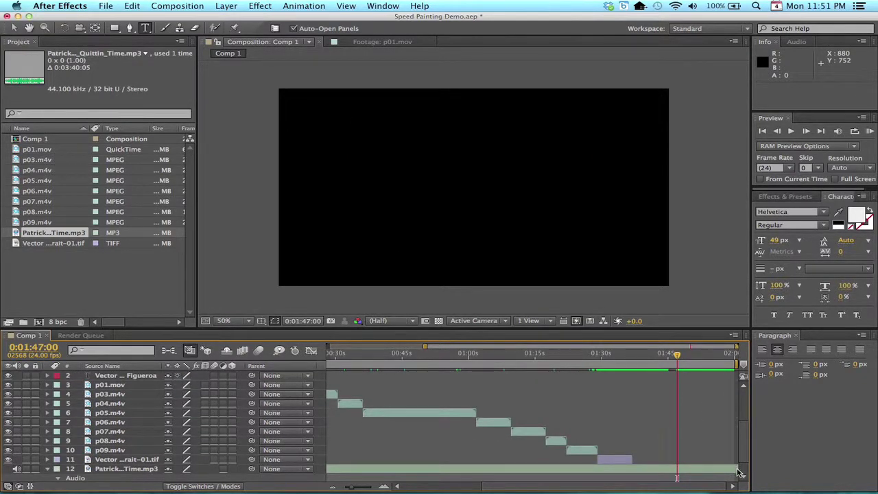
scroll(704, 436, up, 5)
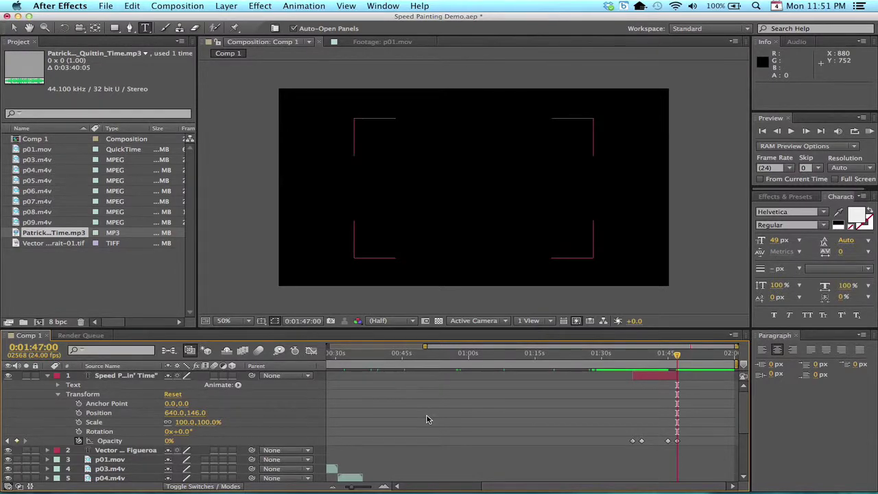
click(47, 375)
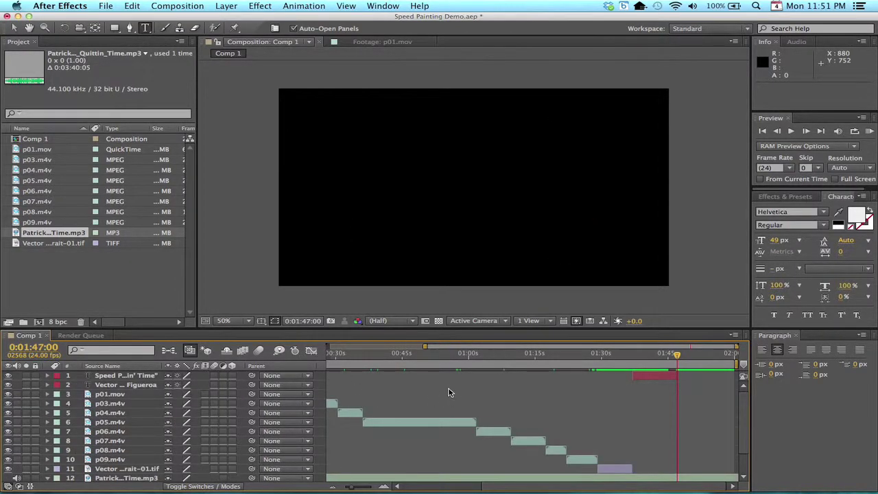
scroll(448, 390, down, 1)
scroll(448, 390, up, 1)
Change Comp 1's duration to 0:01:47:00 in Composition Settings, then return to about 1:35
right_click(33, 139)
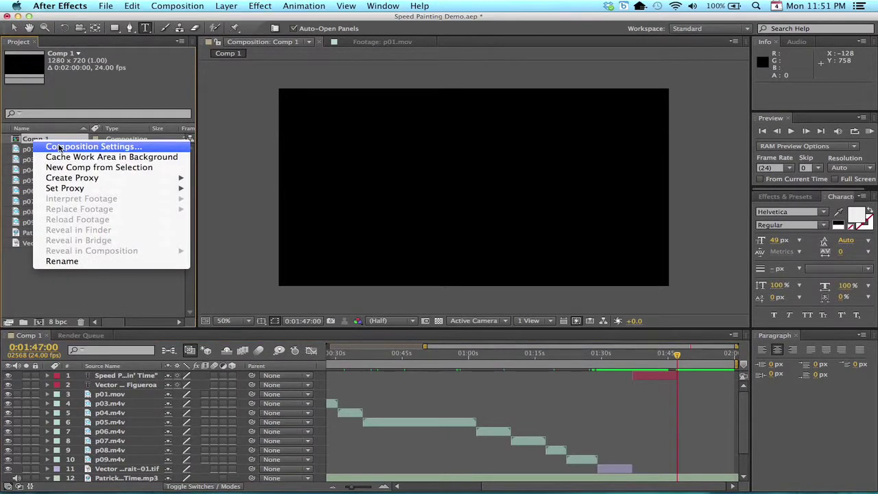
click(59, 147)
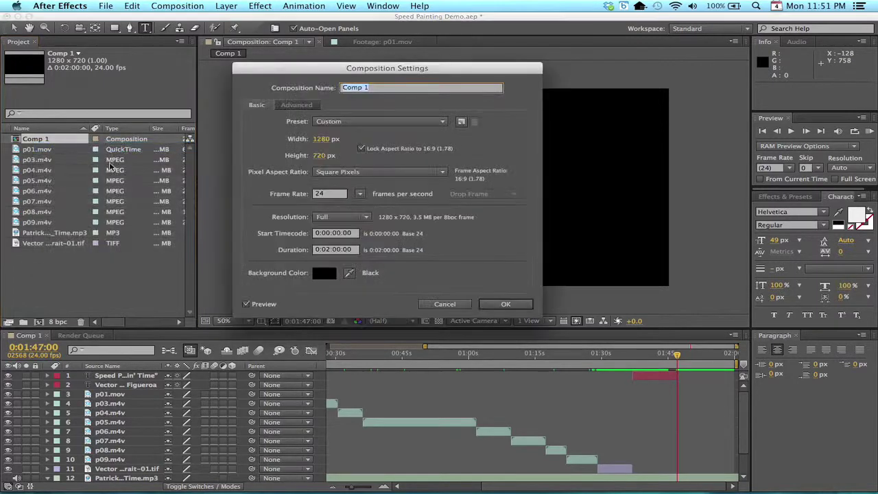
click(335, 250)
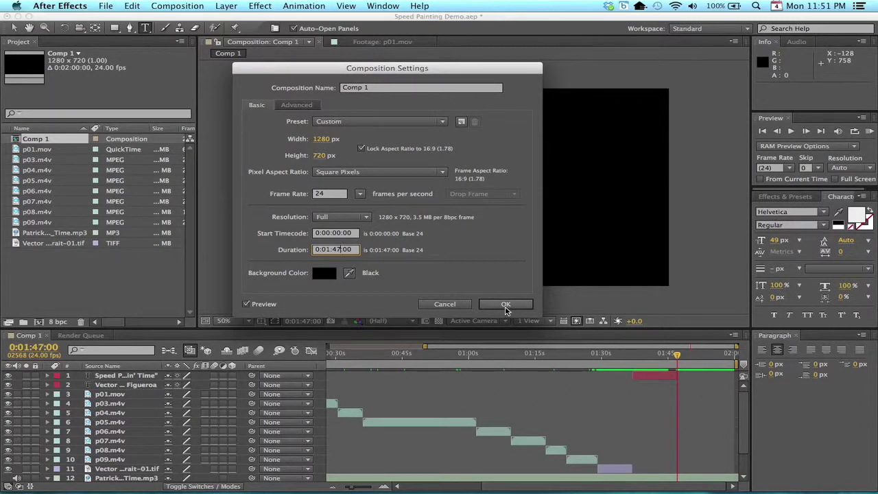
click(506, 305)
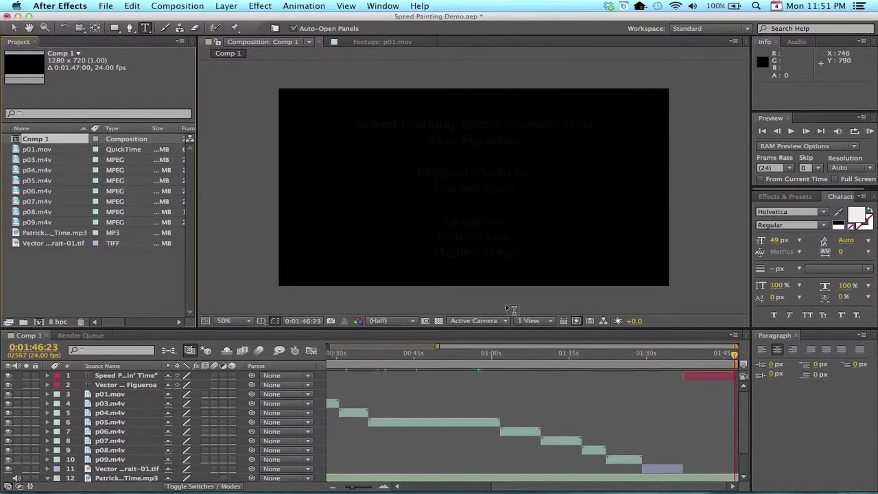
drag(732, 357, 674, 362)
key(space)
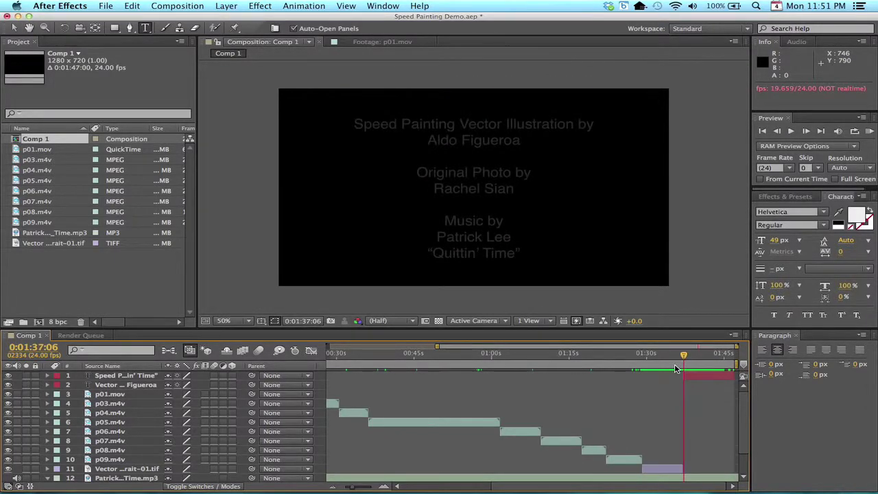
key(space)
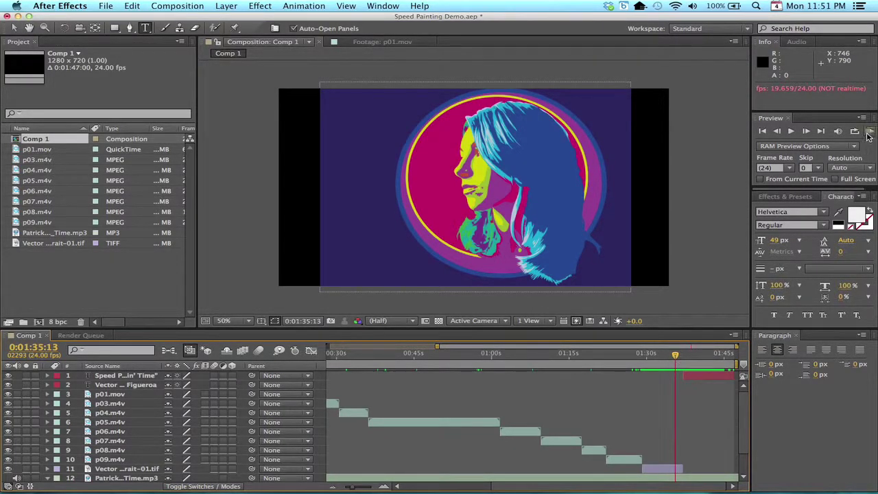
key(KP_0)
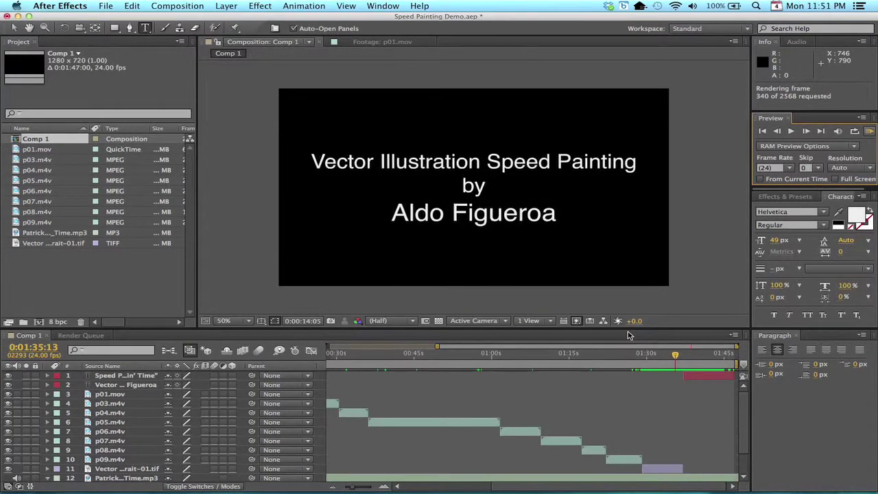
click(683, 366)
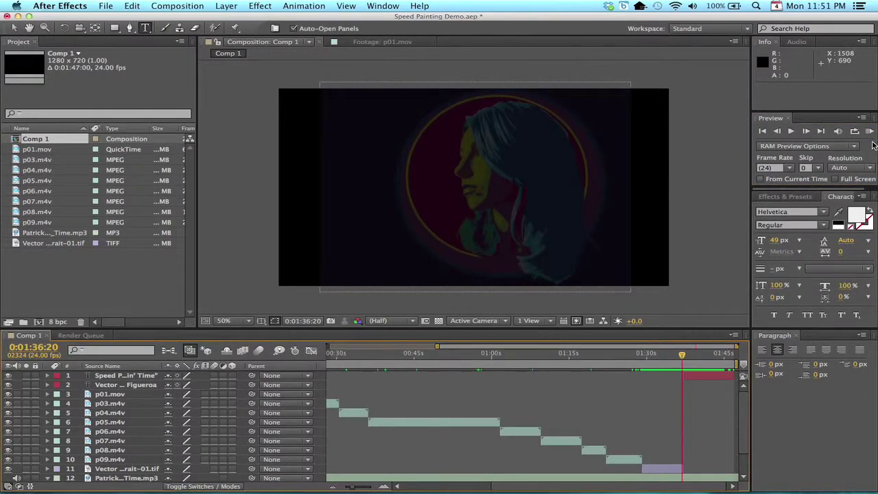
click(869, 131)
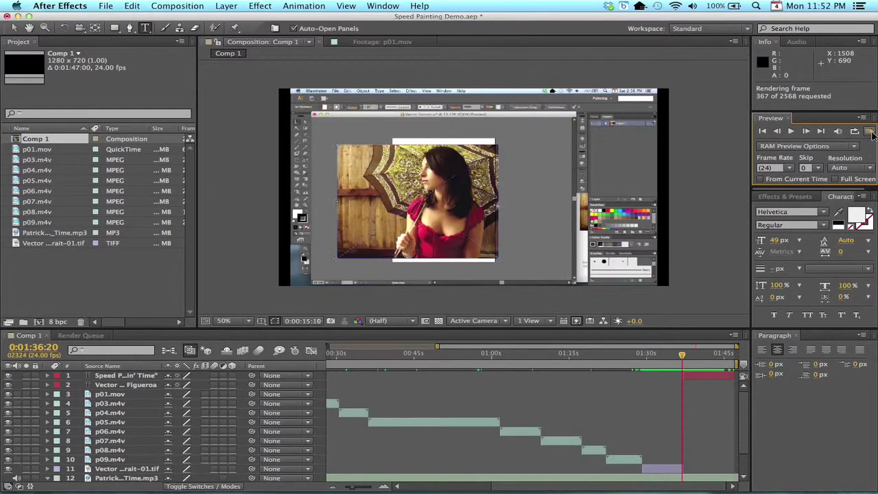
click(683, 359)
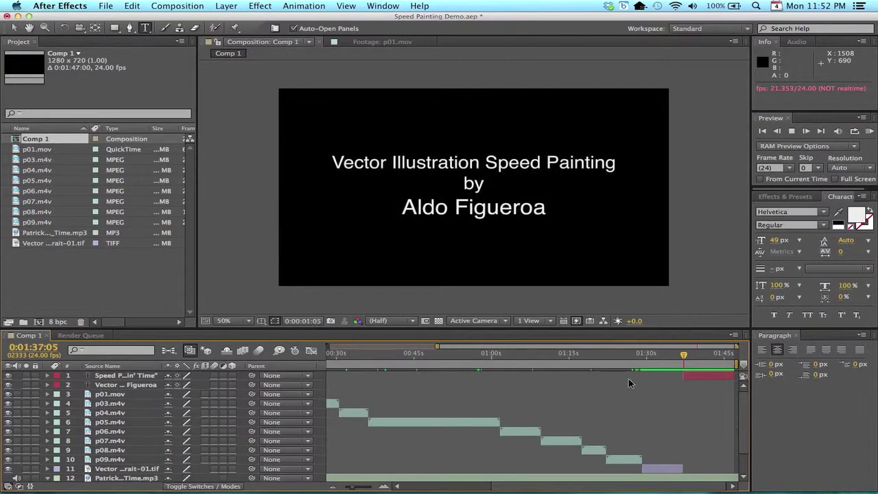
key(space)
Save the project with Cmd+S and reselect the author title text layer
click(417, 381)
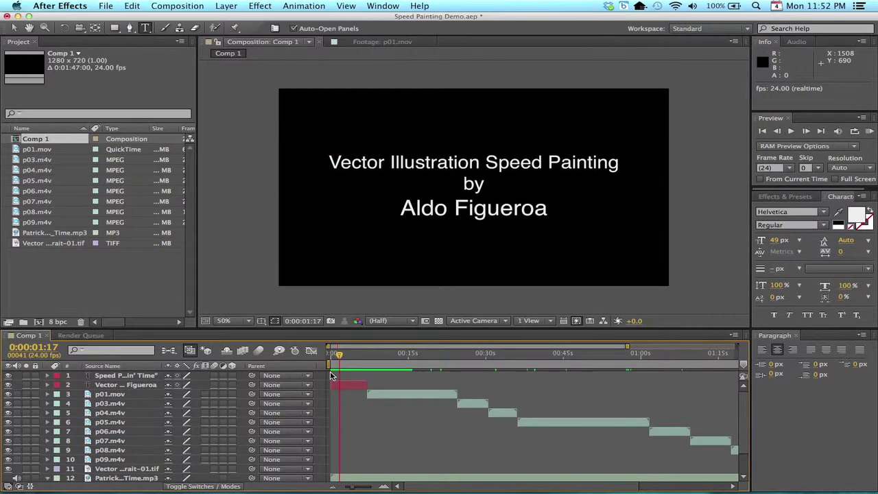
key(super+s)
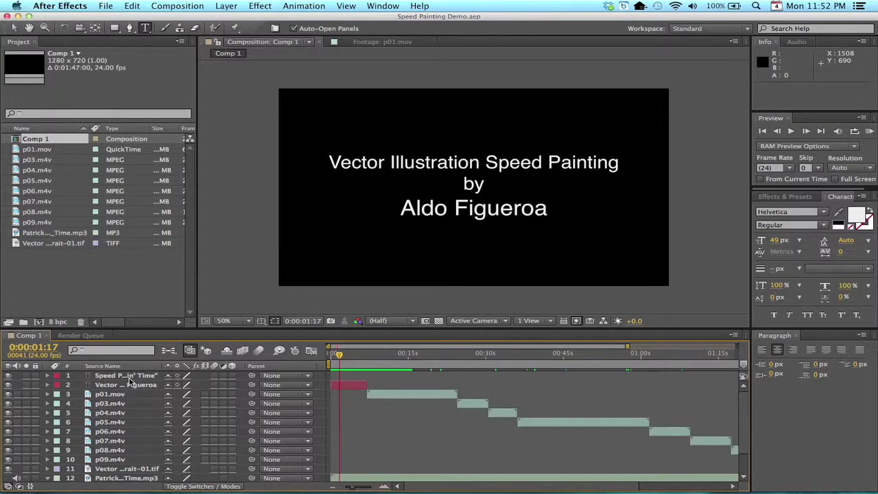
click(129, 381)
Widen the timeline to show the whole 1:47 composition and scrub the footage around 1:25
mouse_move(341, 357)
mouse_down()
mouse_move(725, 401)
mouse_move(713, 403)
mouse_up()
drag(624, 365, 621, 354)
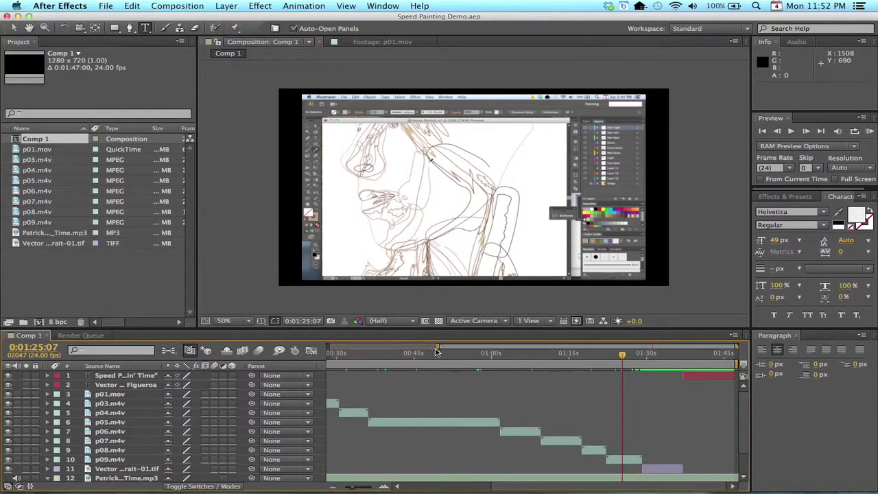
drag(436, 347, 329, 347)
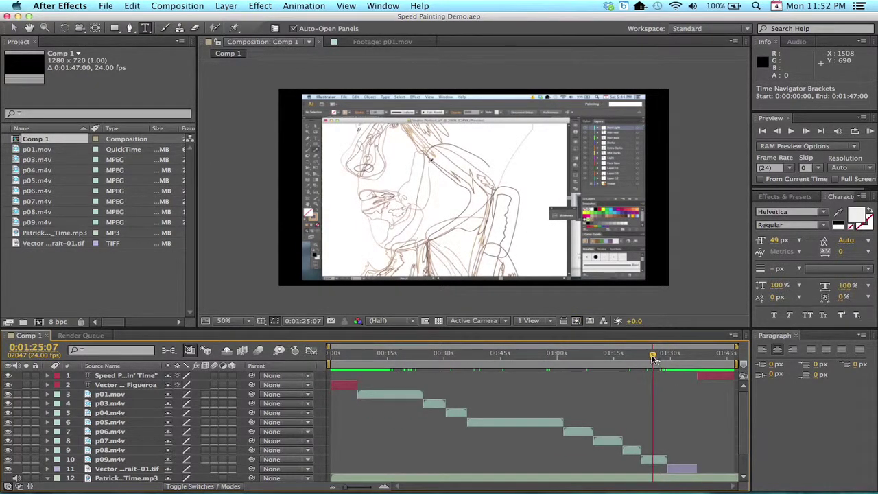
drag(651, 355, 737, 358)
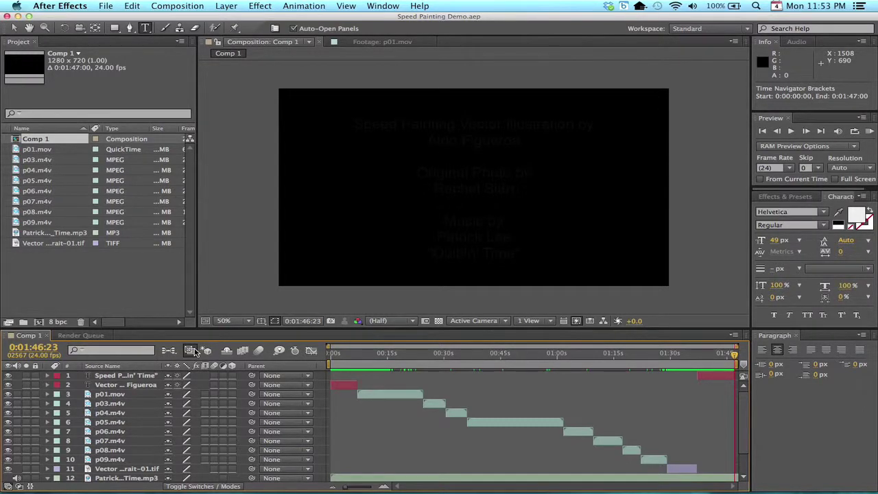
Queue Comp 1 for rendering using Add to Render Queue from the Composition menu
click(32, 141)
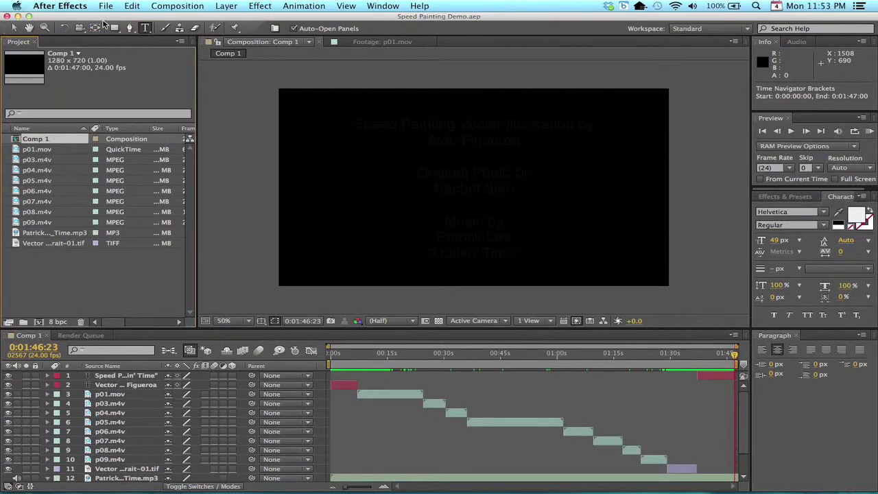
click(106, 6)
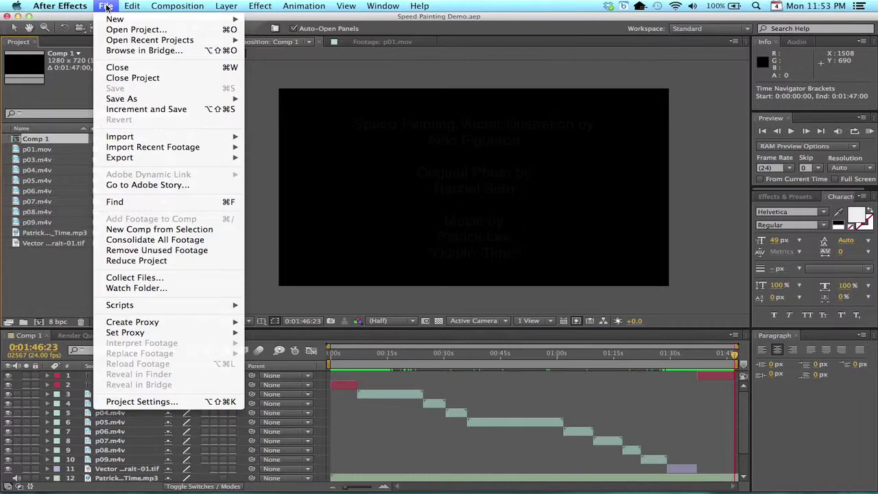
mouse_move(304, 5)
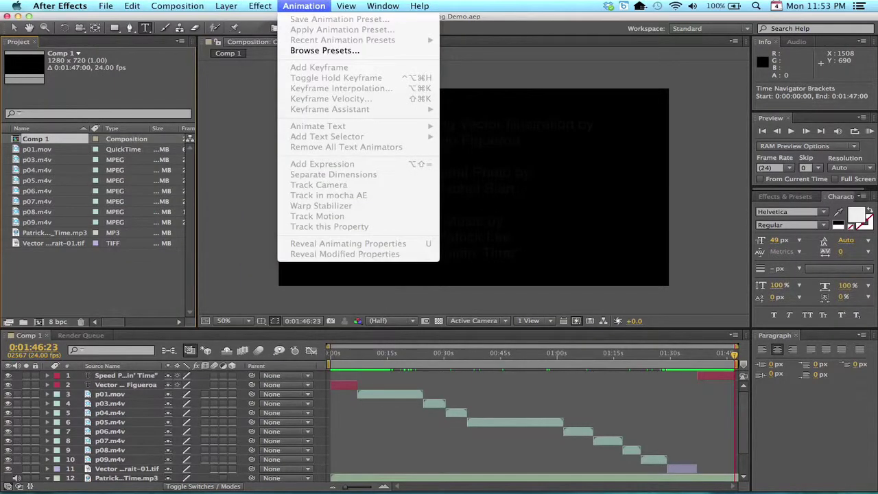
mouse_move(178, 6)
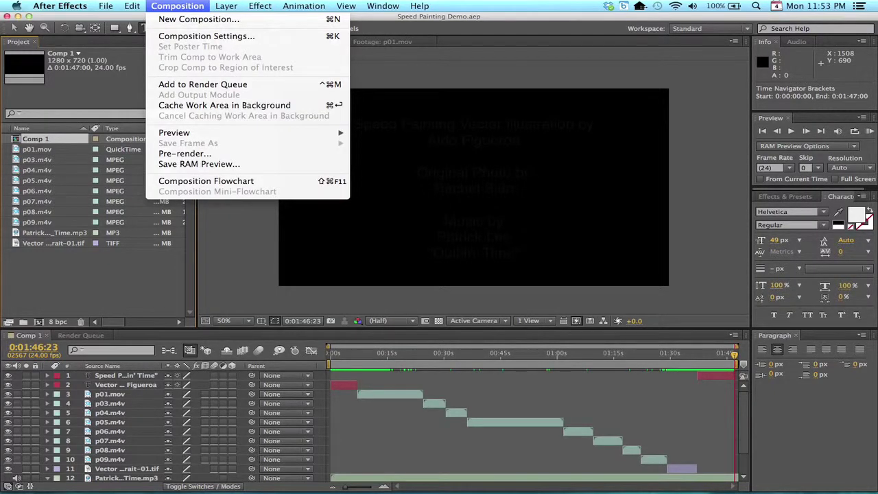
click(197, 85)
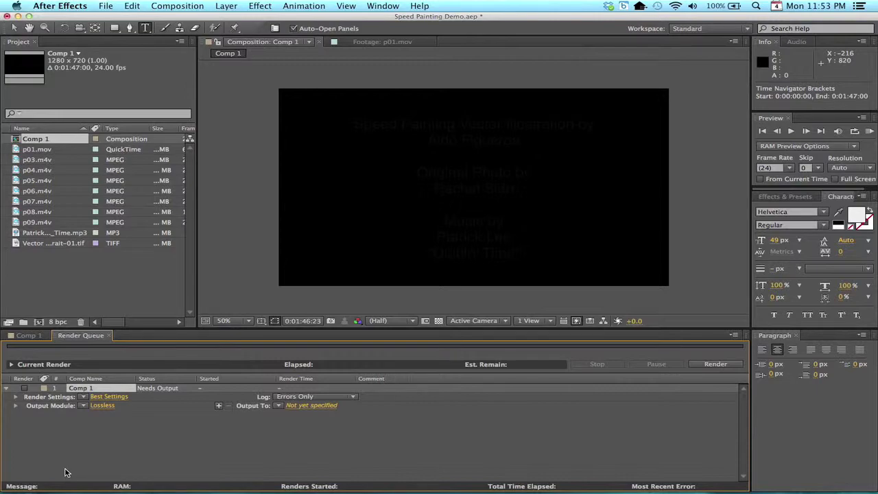
Name the output file VectorPortraitSpeedPainting.mov in QuickTime format in the Vector portrait demo folder
click(311, 406)
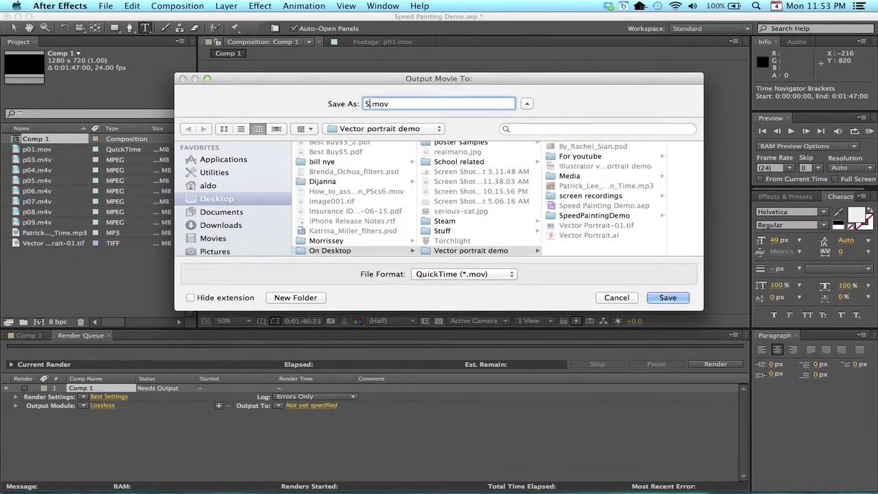
text(peed)
key(BackSpace)
key(BackSpace)
key(BackSpace)
key(BackSpace)
key(BackSpace)
text(VectorPortrait)
key(BackSpace)
text(SpeedPainting)
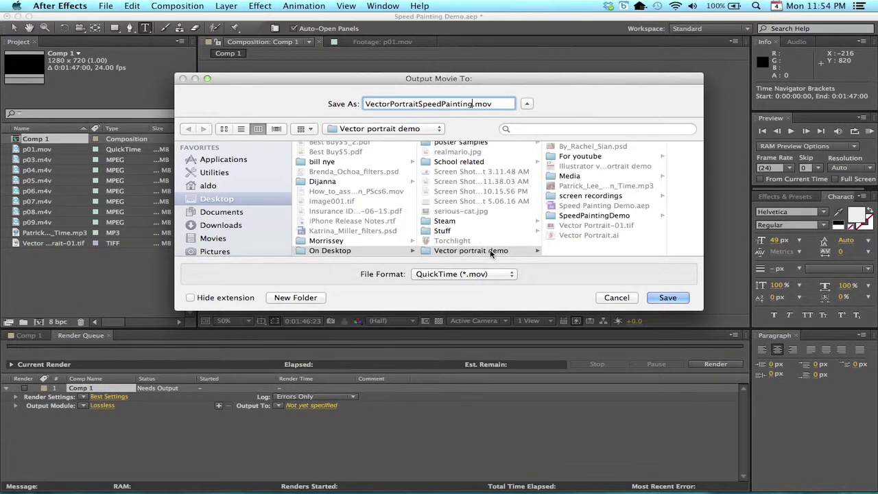
click(498, 277)
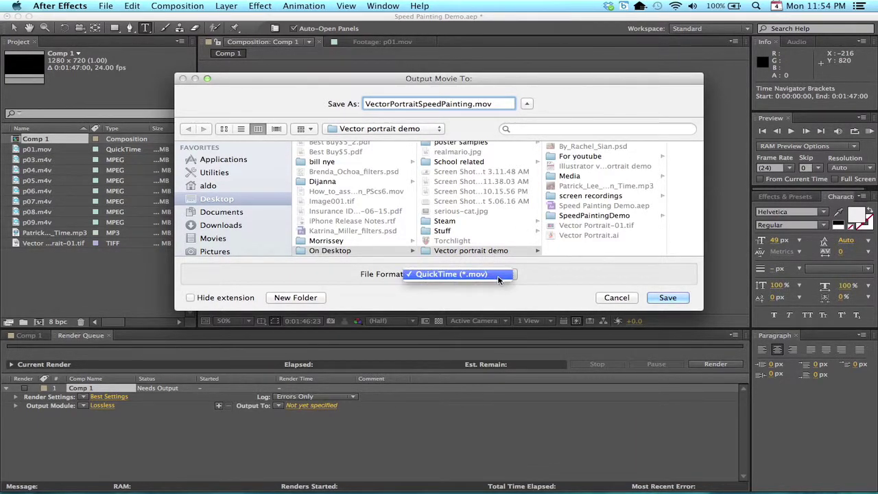
click(536, 276)
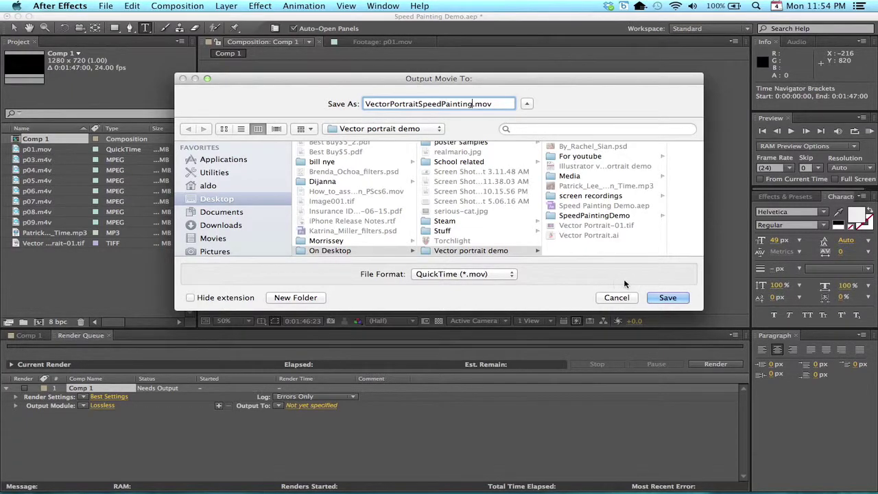
click(667, 297)
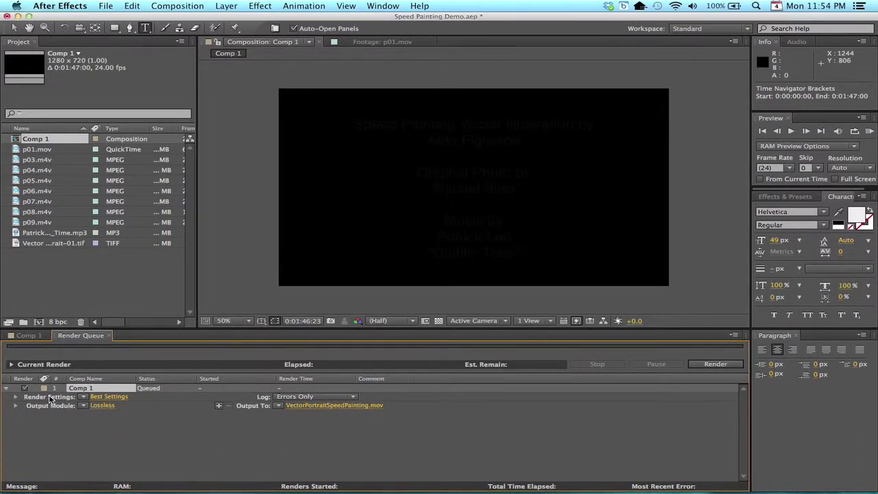
Accept Best Settings render settings at full 1280×720 and open the Lossless output module
click(104, 398)
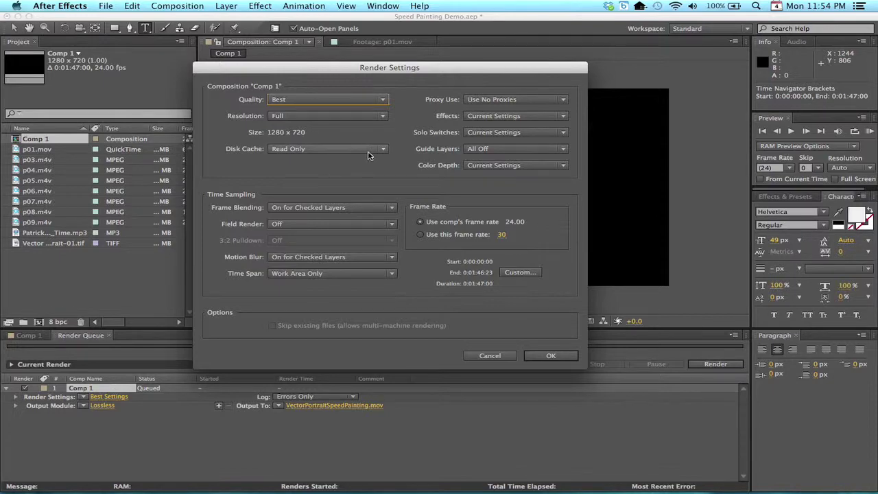
click(548, 355)
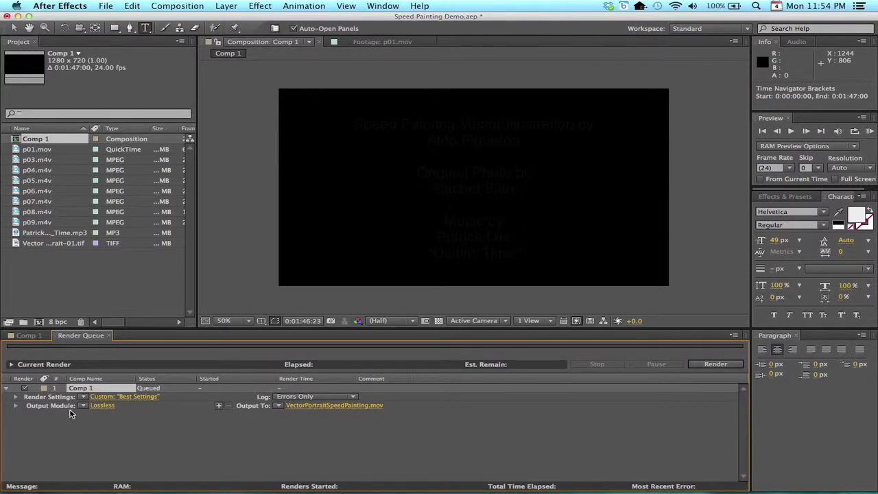
click(102, 406)
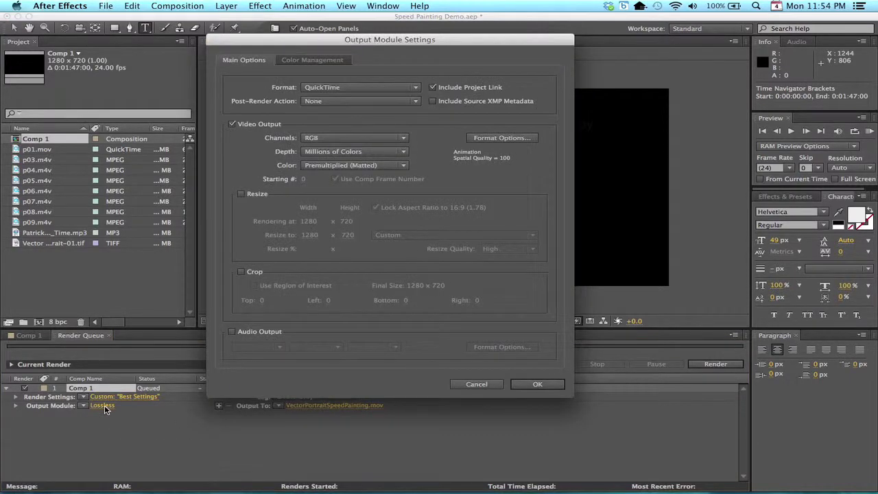
Keep QuickTime output and include 48 kHz, 16-bit stereo audio in the movie
click(399, 90)
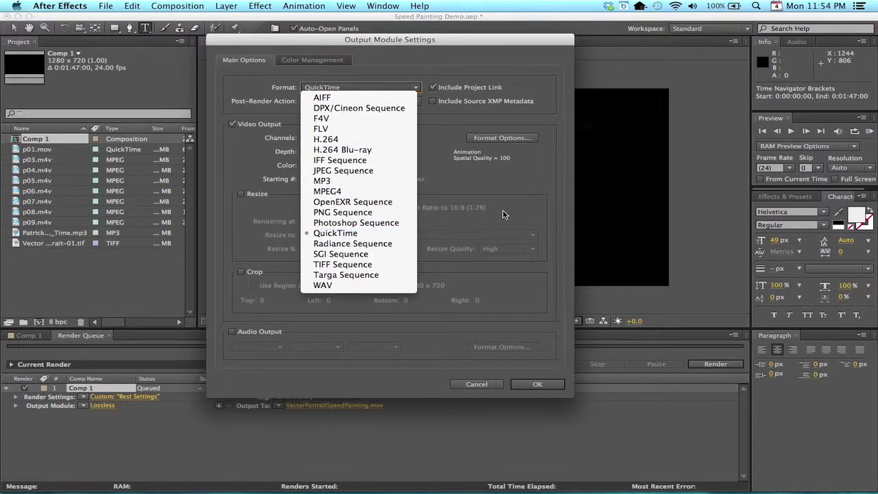
click(524, 208)
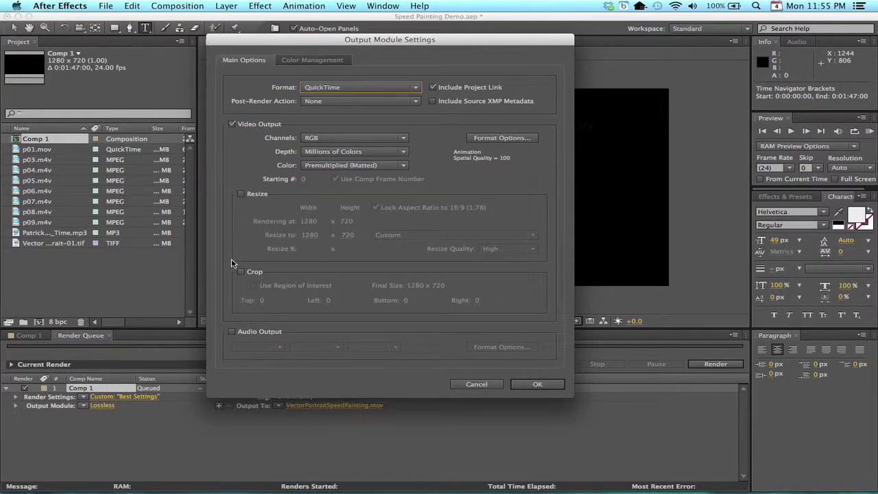
click(232, 333)
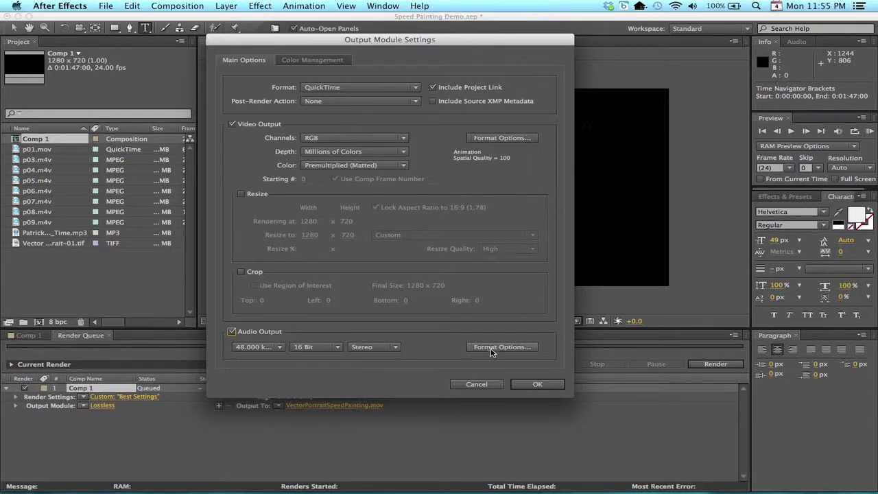
click(538, 384)
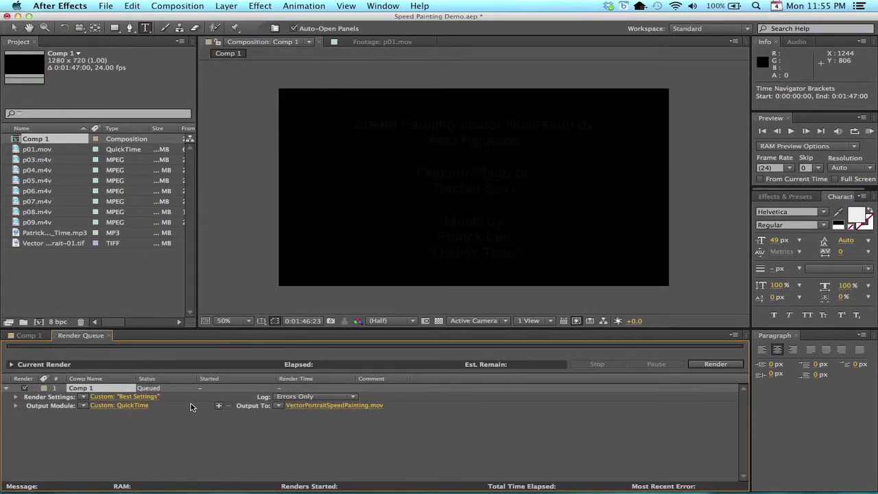
Start rendering Comp 1 to VectorPortraitSpeedPainting.mov
click(715, 365)
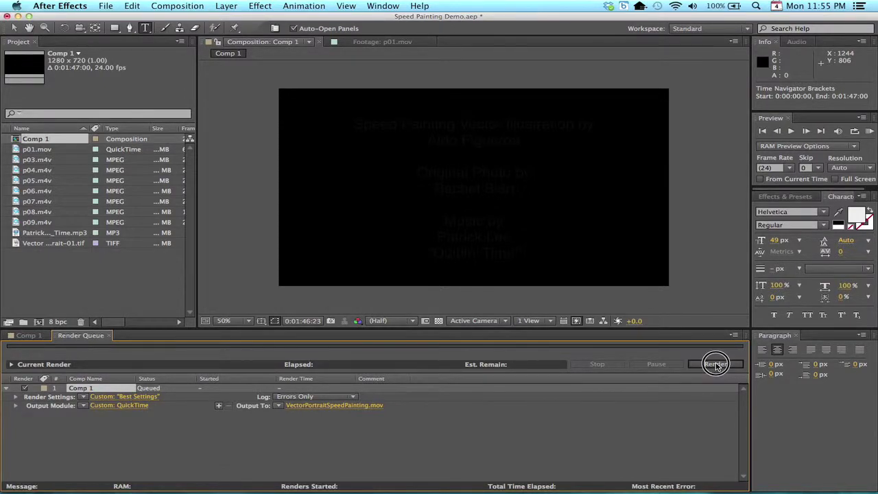